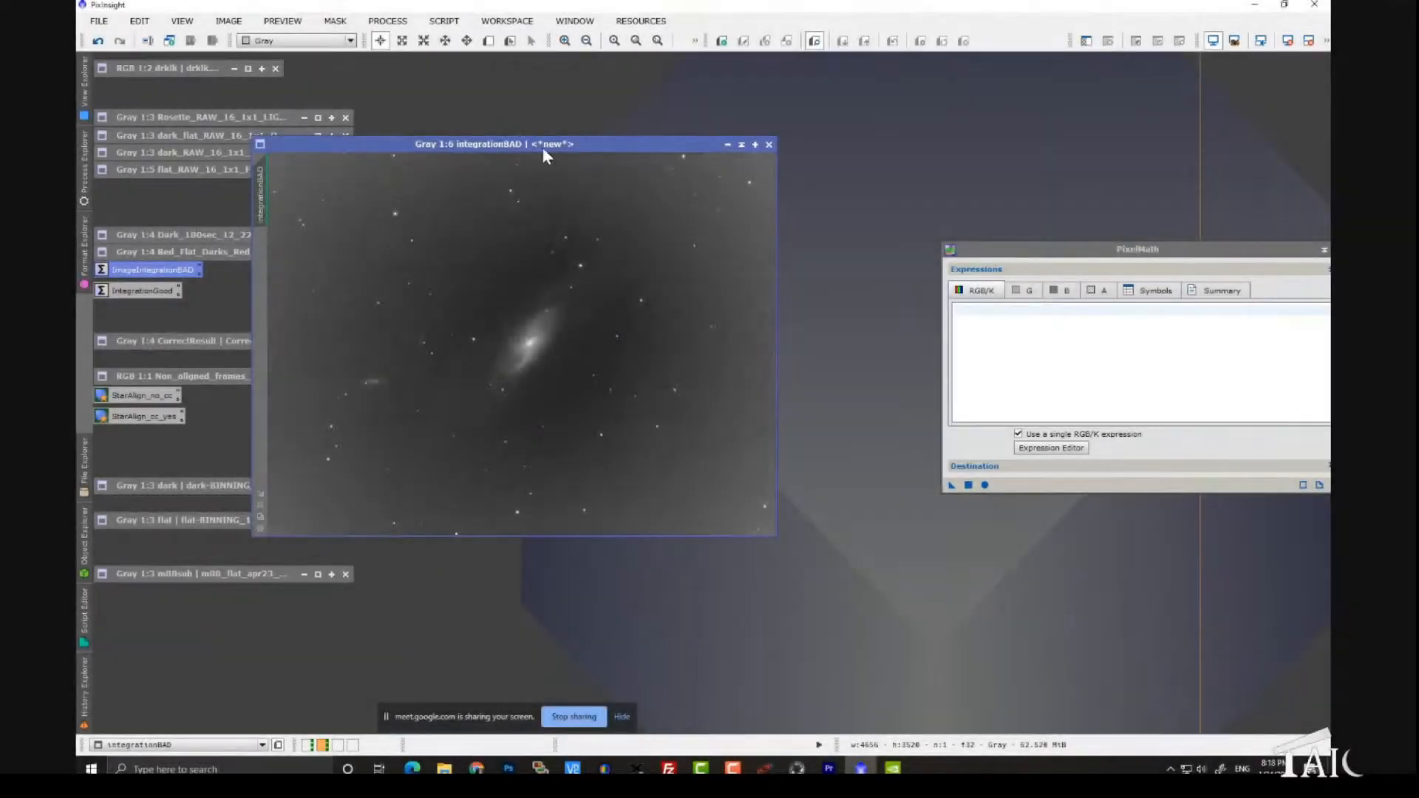
# - Move the integrationBAD image window aside and minimize it
pyautogui.moveTo(542, 148); pyautogui.dragTo(681, 113)
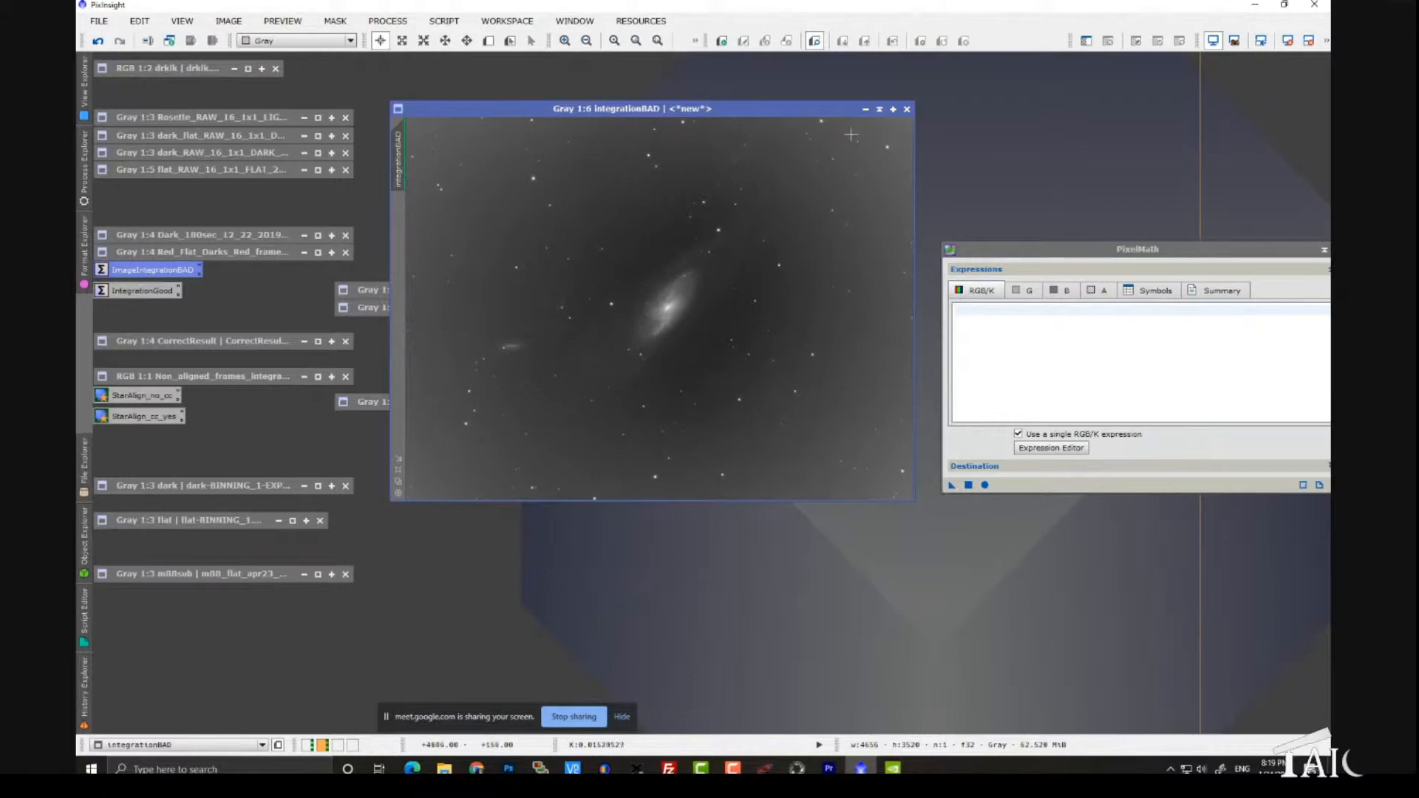
pyautogui.click(879, 109)
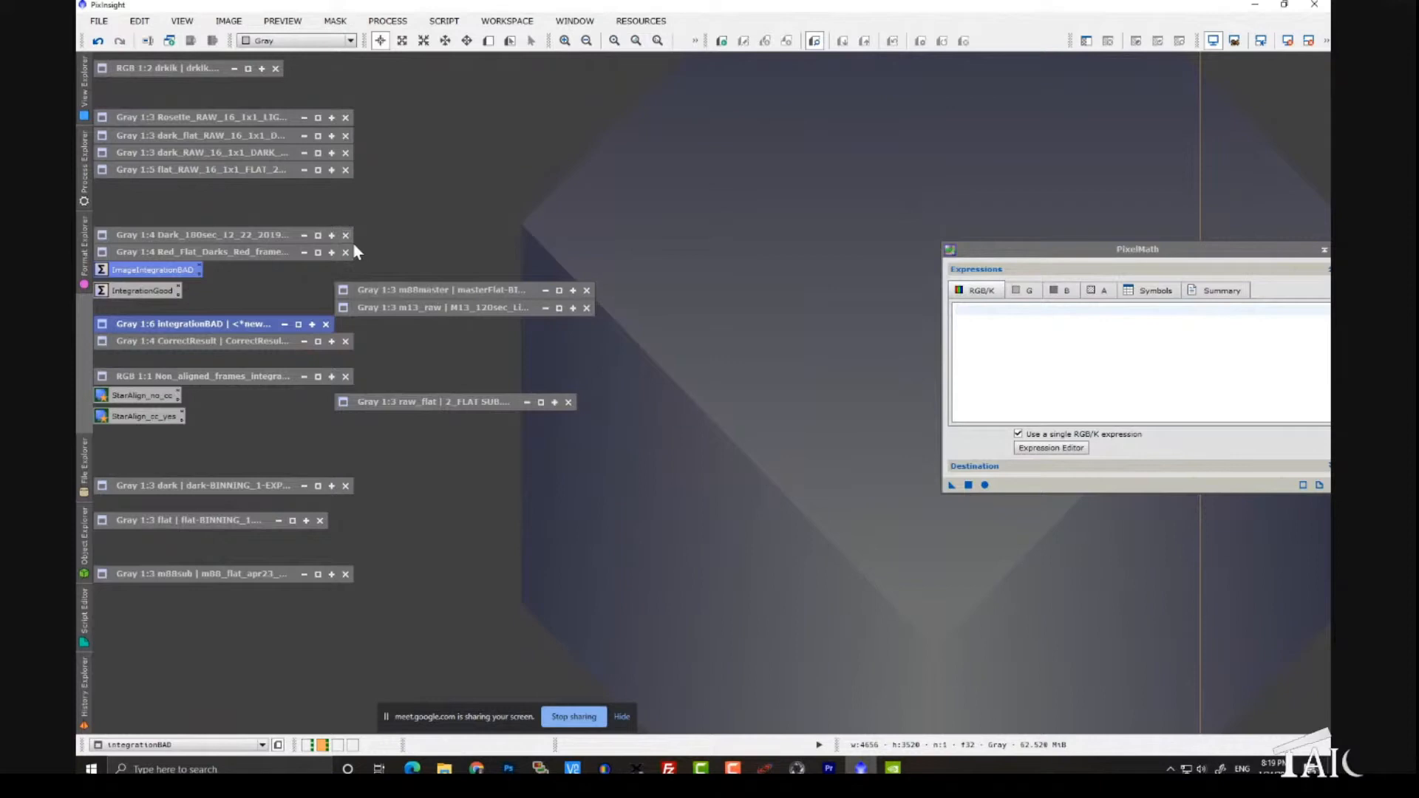
# - Open the ImageIntegrationBAD process icon and try to open its input frame 17, dismissing the error
pyautogui.doubleClick(155, 271)
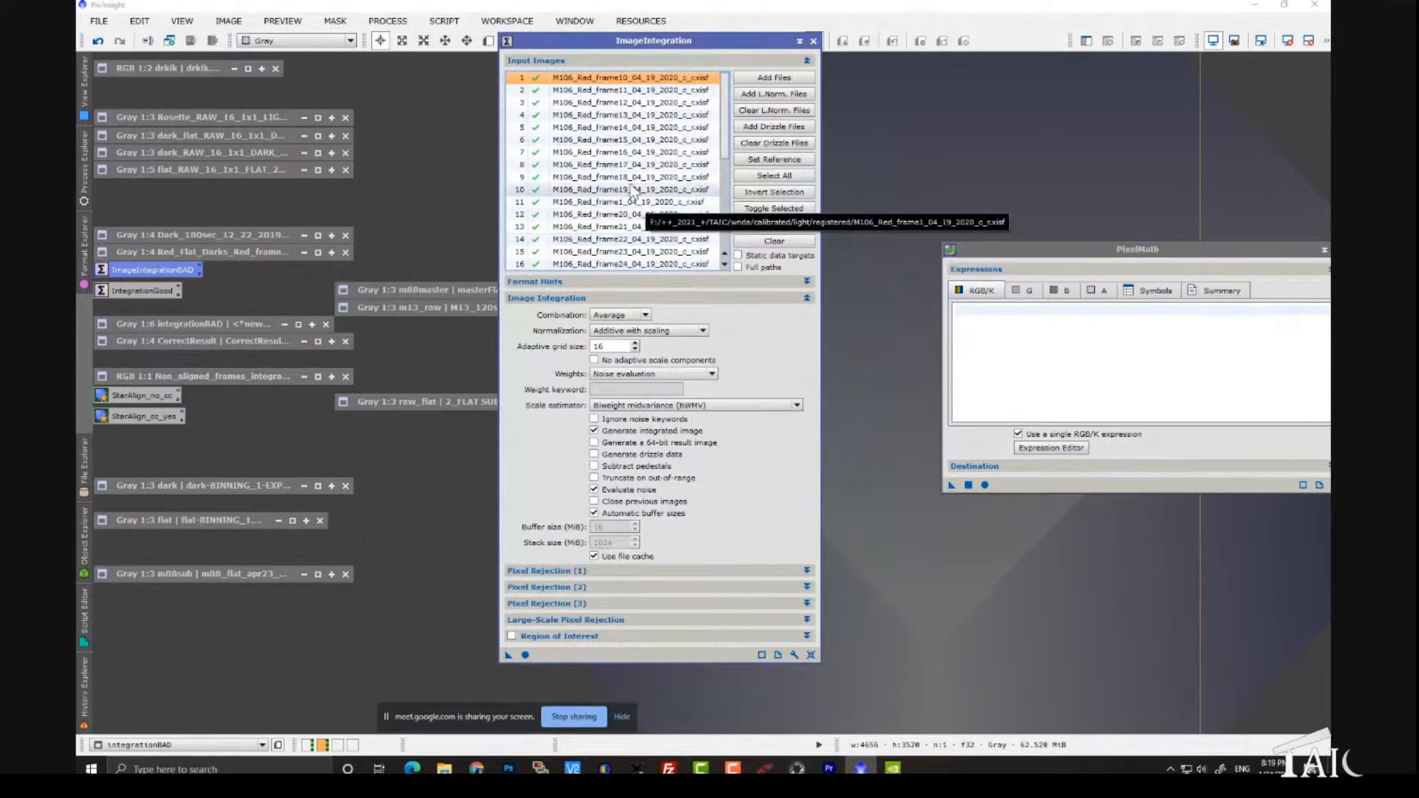
pyautogui.click(601, 166)
pyautogui.doubleClick(601, 173)
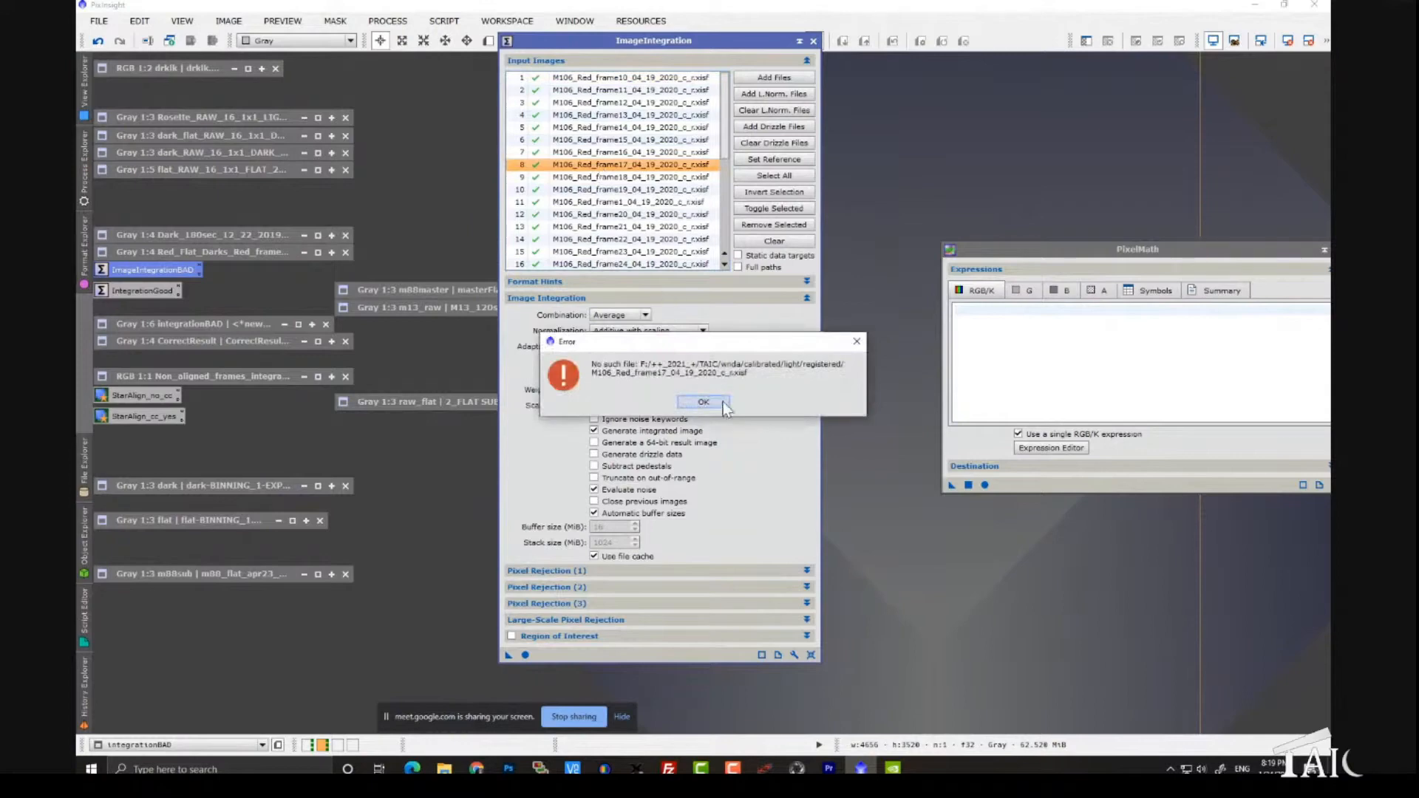
pyautogui.click(702, 402)
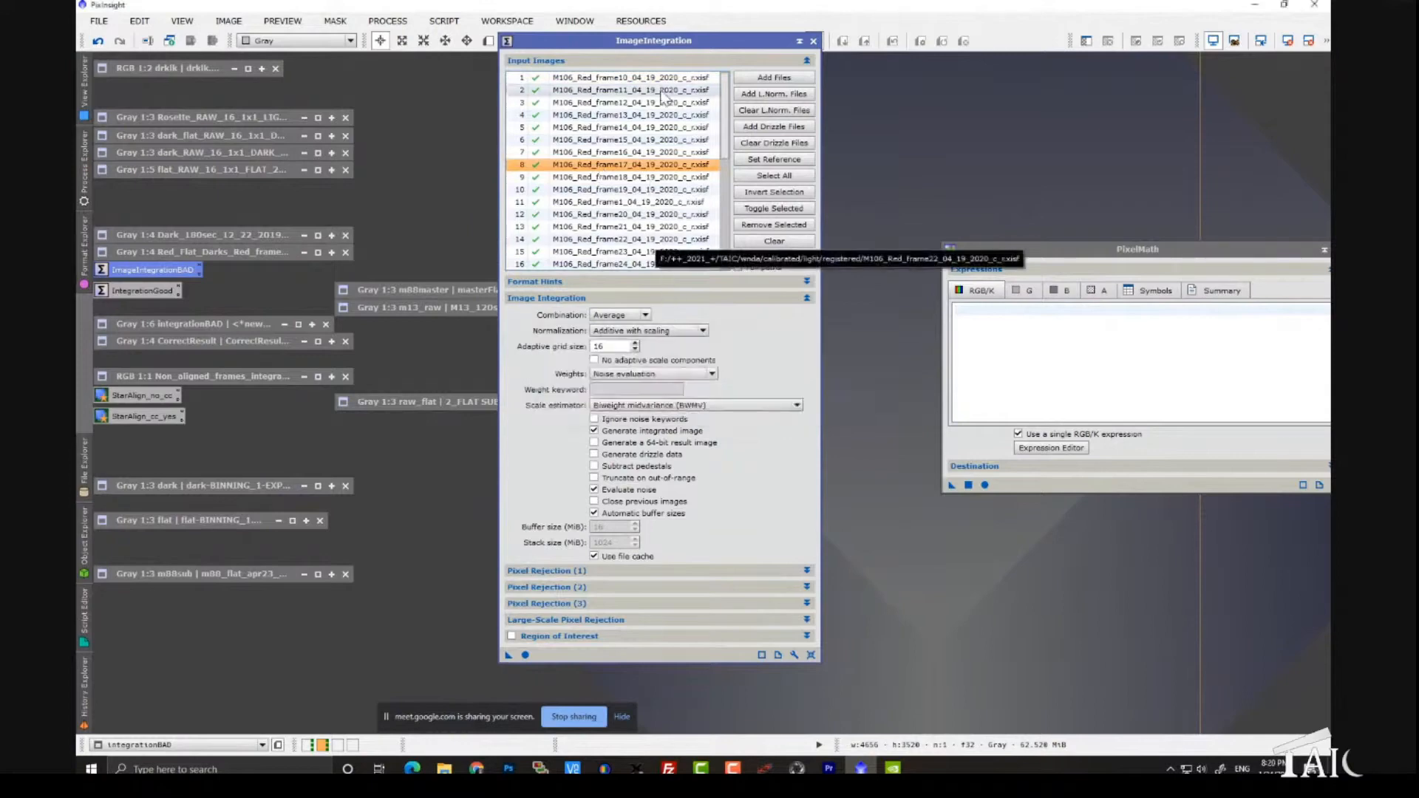
# - Try to execute the bad integration instance, dismiss the error, and close the ImageIntegration dialog
pyautogui.moveTo(508, 655); pyautogui.dragTo(523, 660)
pyautogui.click(524, 655)
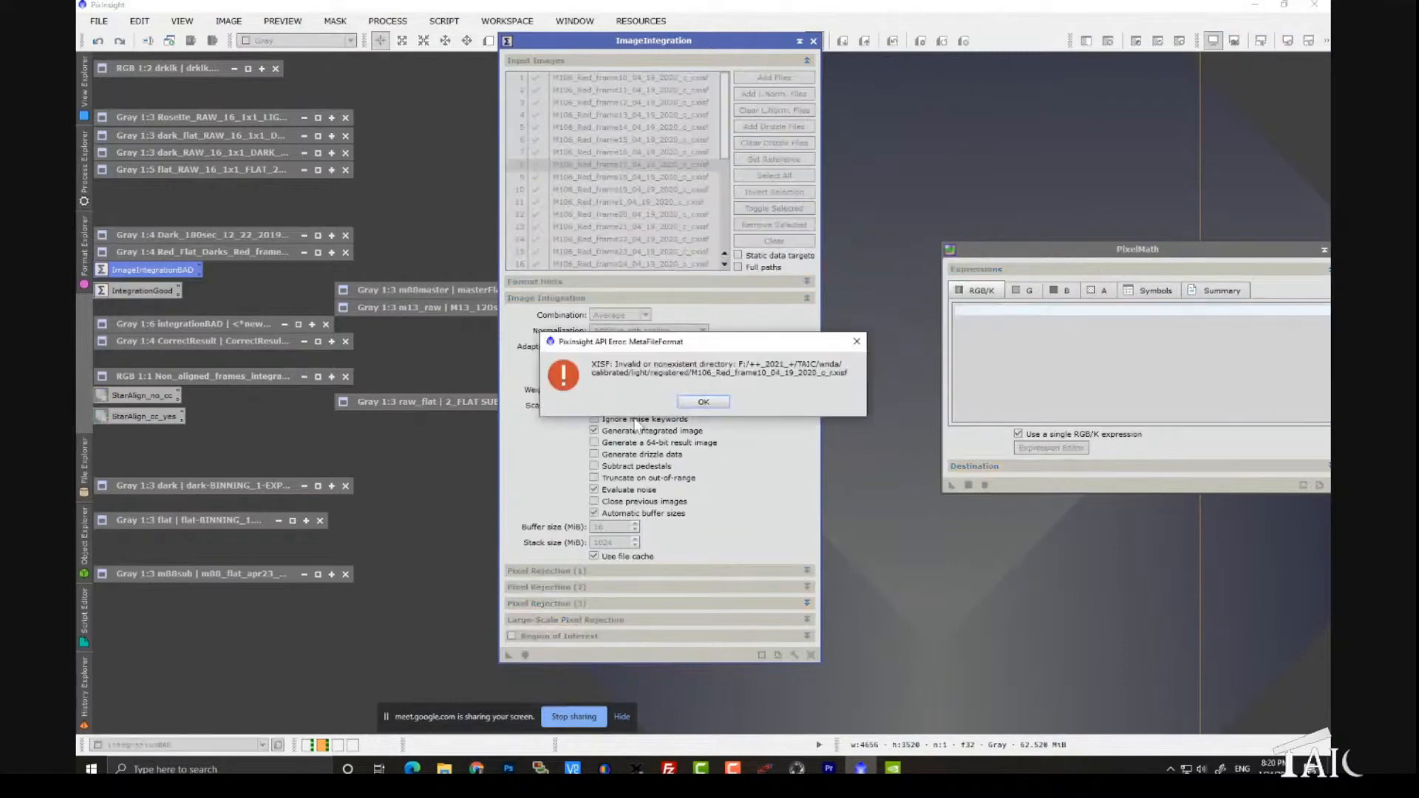
pyautogui.click(702, 401)
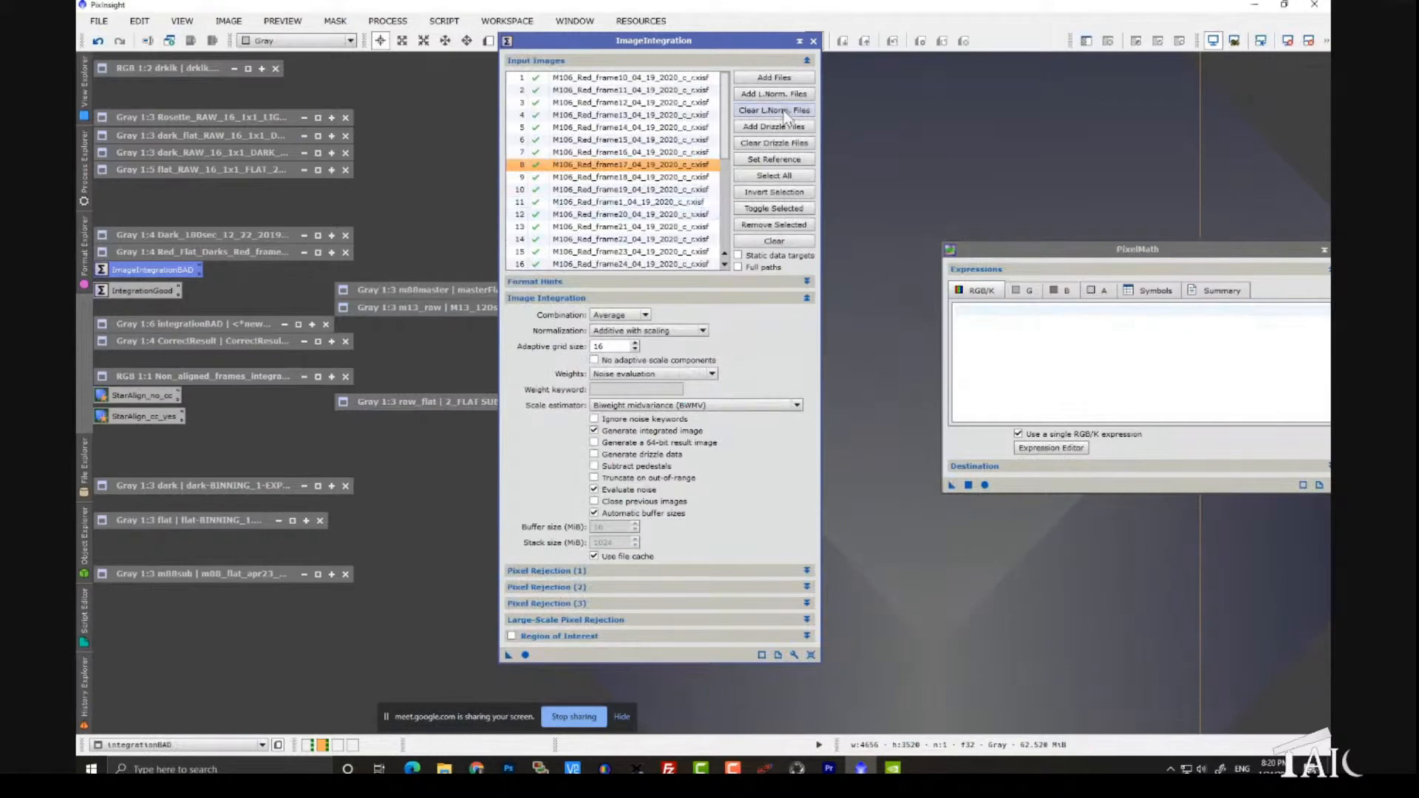
pyautogui.click(813, 41)
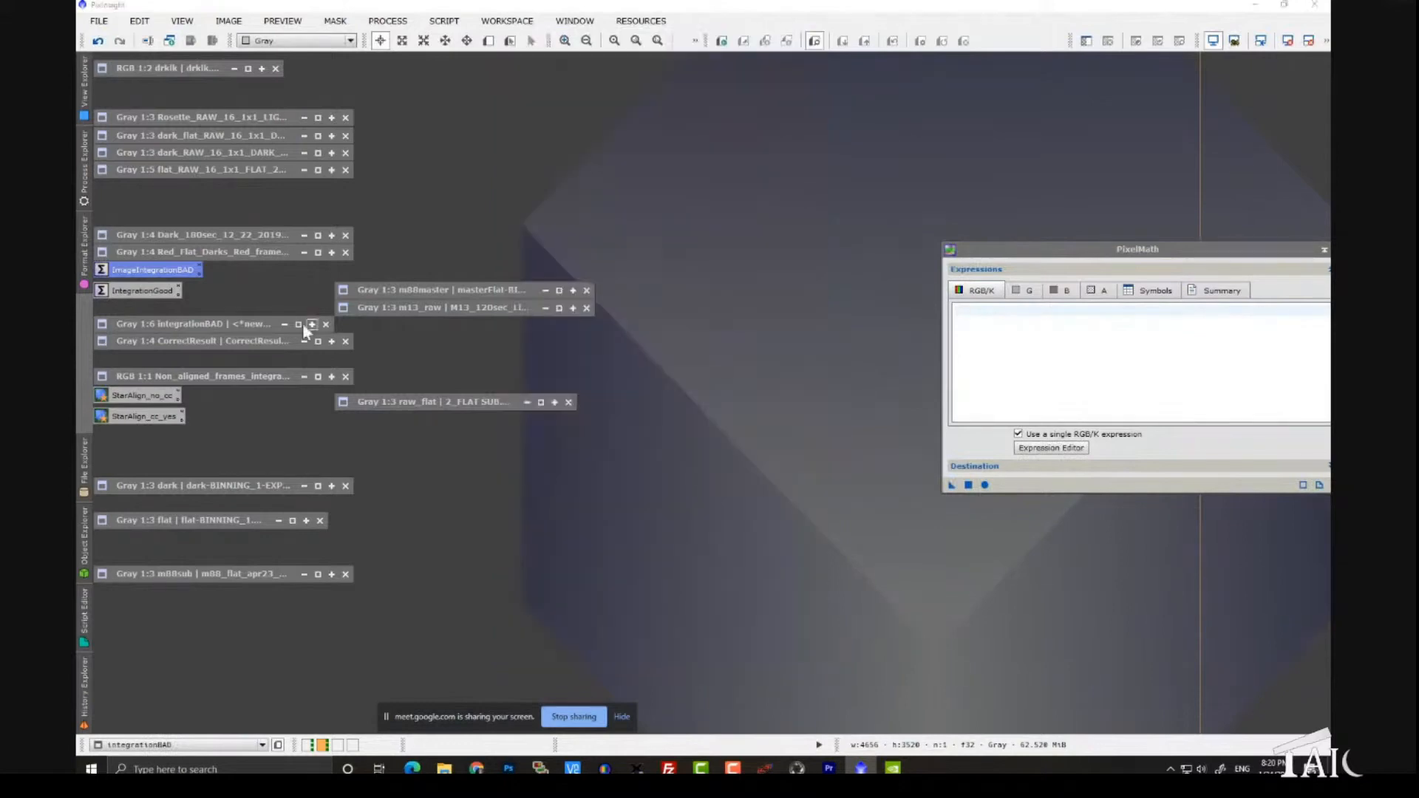
# - Open the IntegrationGood process icon and view input frame 20 with an automatic screen stretch
pyautogui.doubleClick(172, 293)
pyautogui.doubleClick(641, 216)
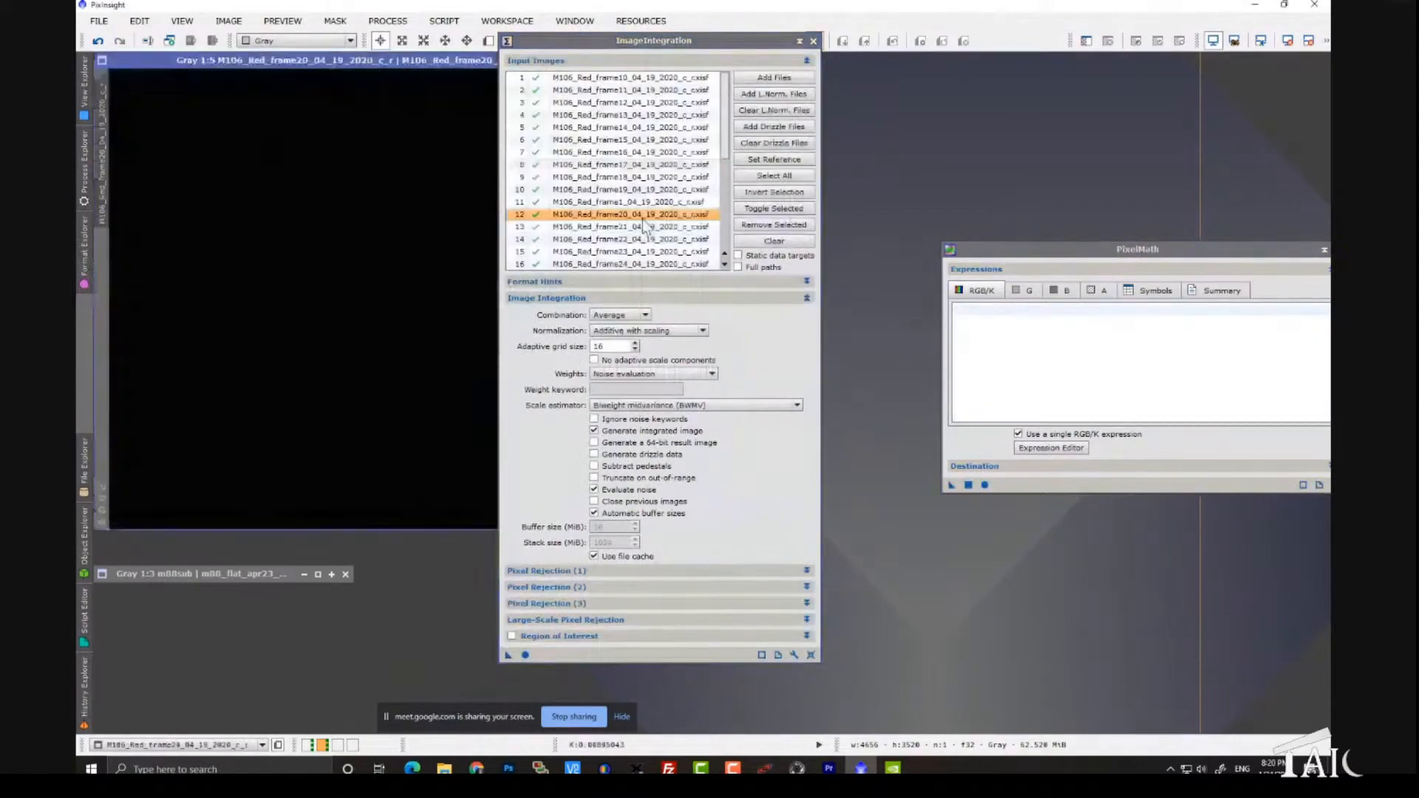
pyautogui.moveTo(577, 49); pyautogui.dragTo(833, 64)
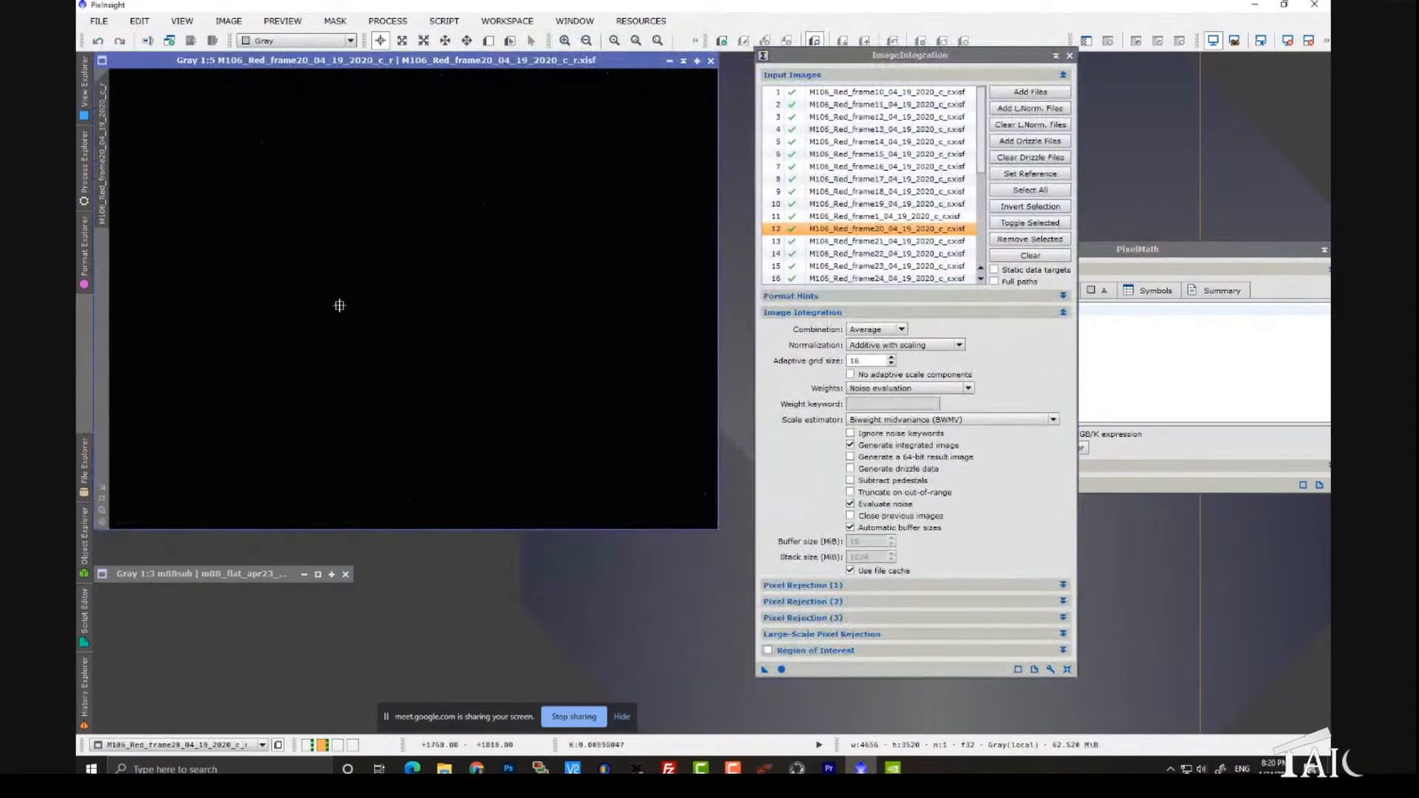
pyautogui.hotkey('ctrl', 'a')
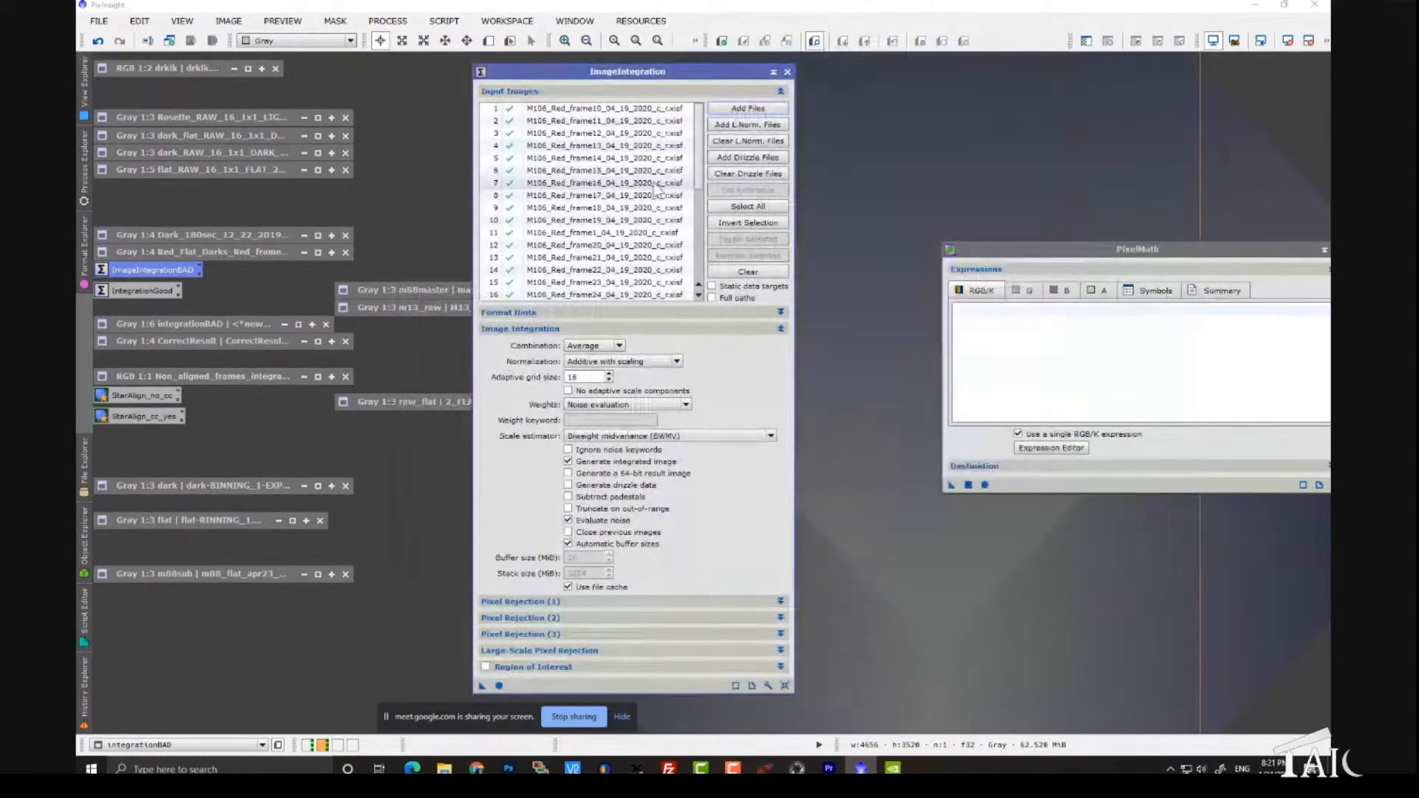
# - Open input frame 17 from the list, inspect it stretched, and close it
pyautogui.doubleClick(637, 196)
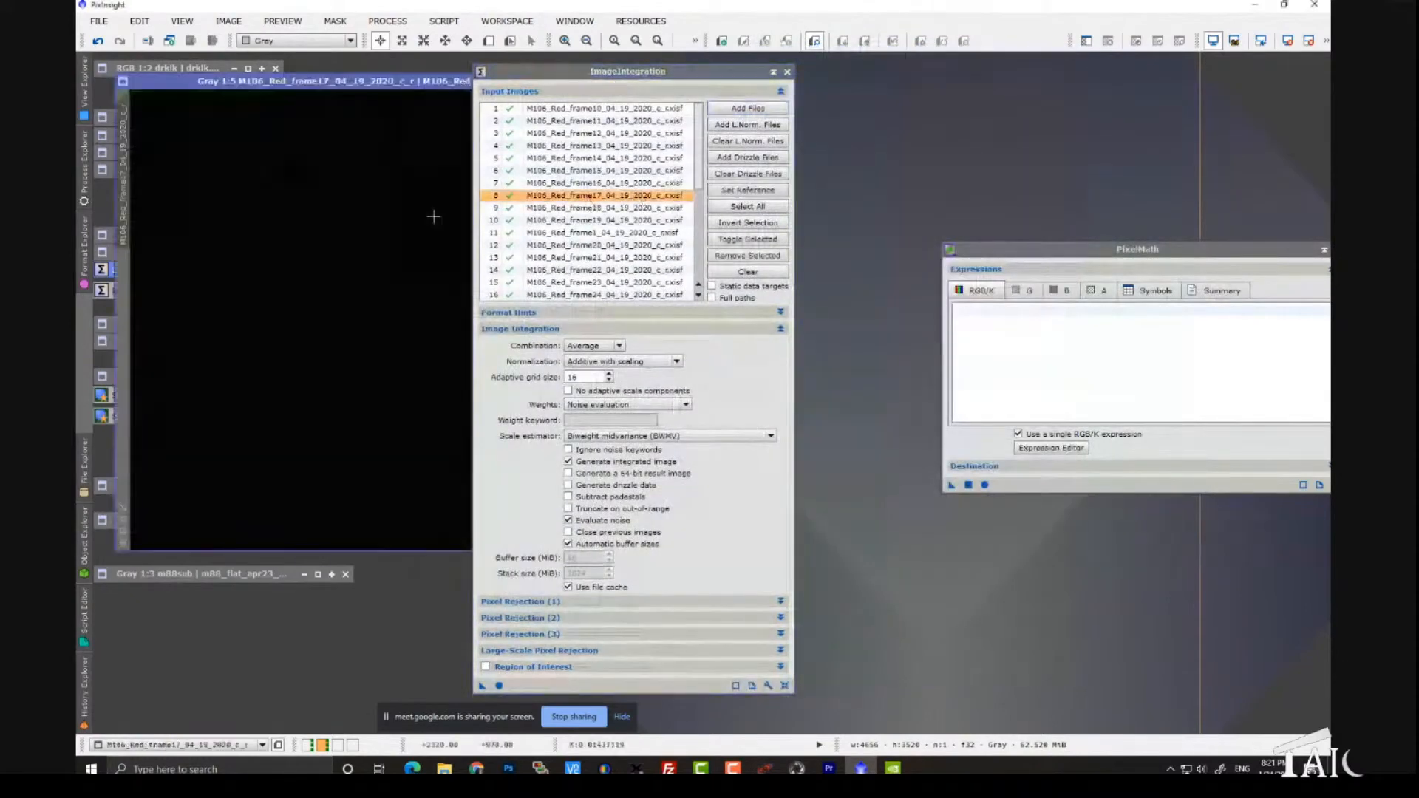
pyautogui.moveTo(574, 77); pyautogui.dragTo(867, 72)
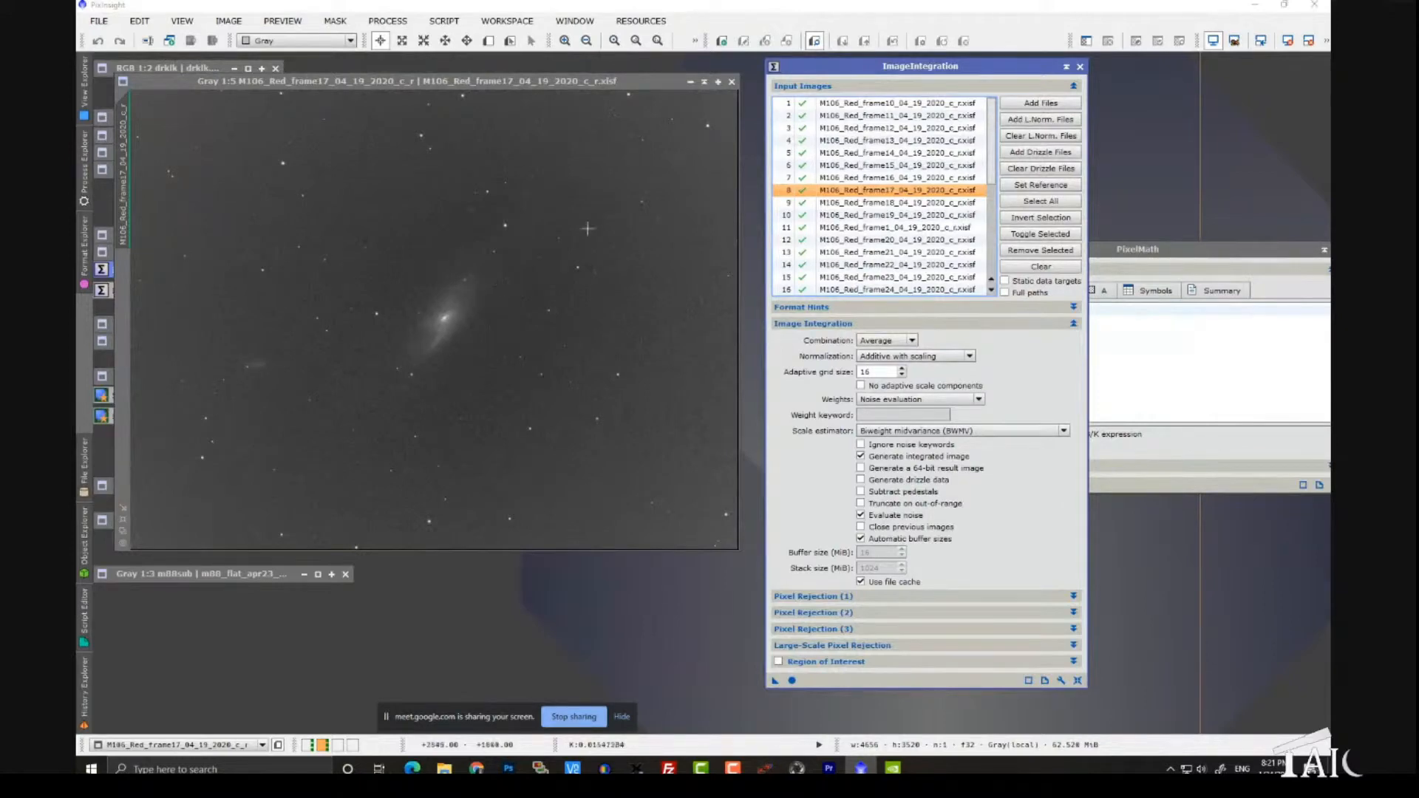
pyautogui.click(732, 81)
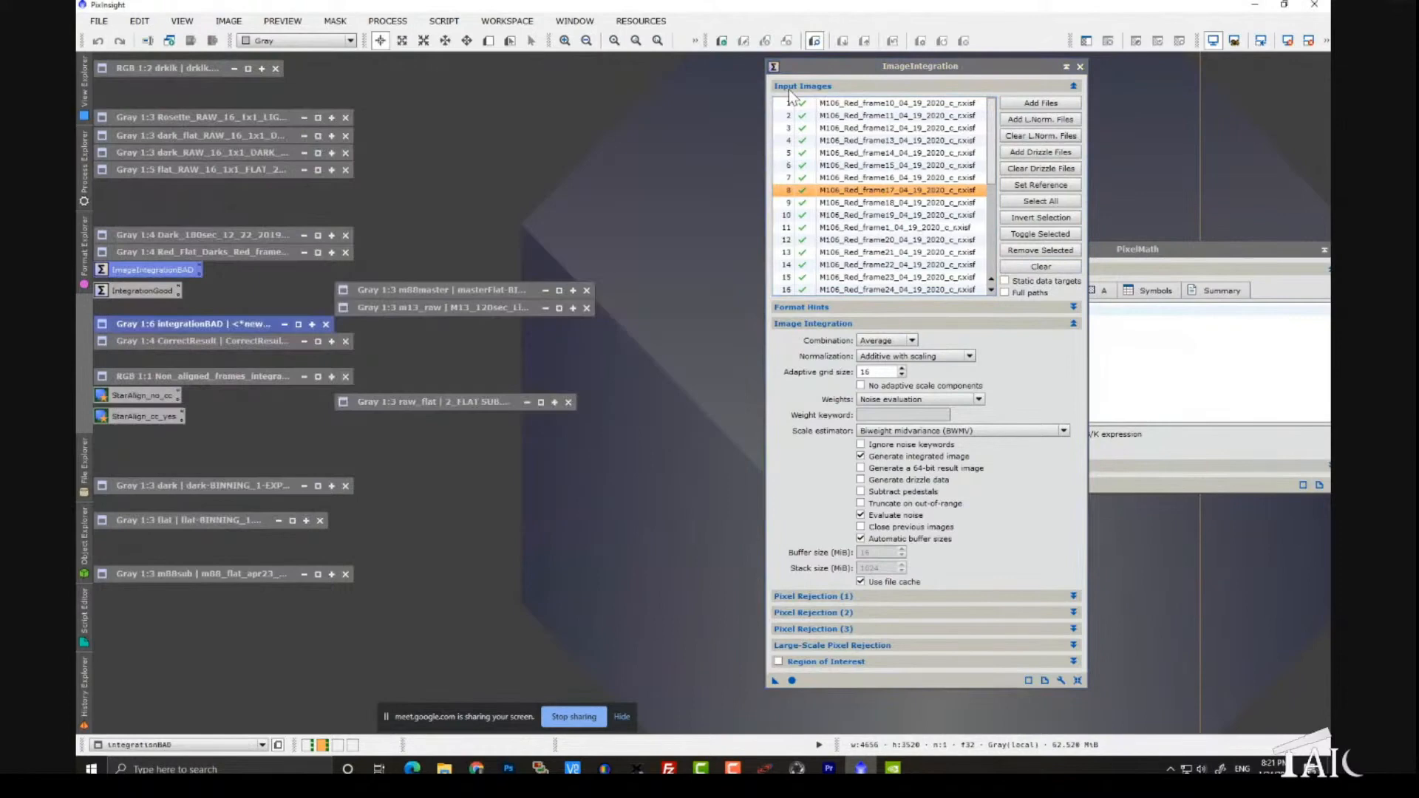
# - Run the image integration globally with the IntegrationGood settings
pyautogui.moveTo(804, 67); pyautogui.dragTo(733, 44)
pyautogui.click(719, 658)
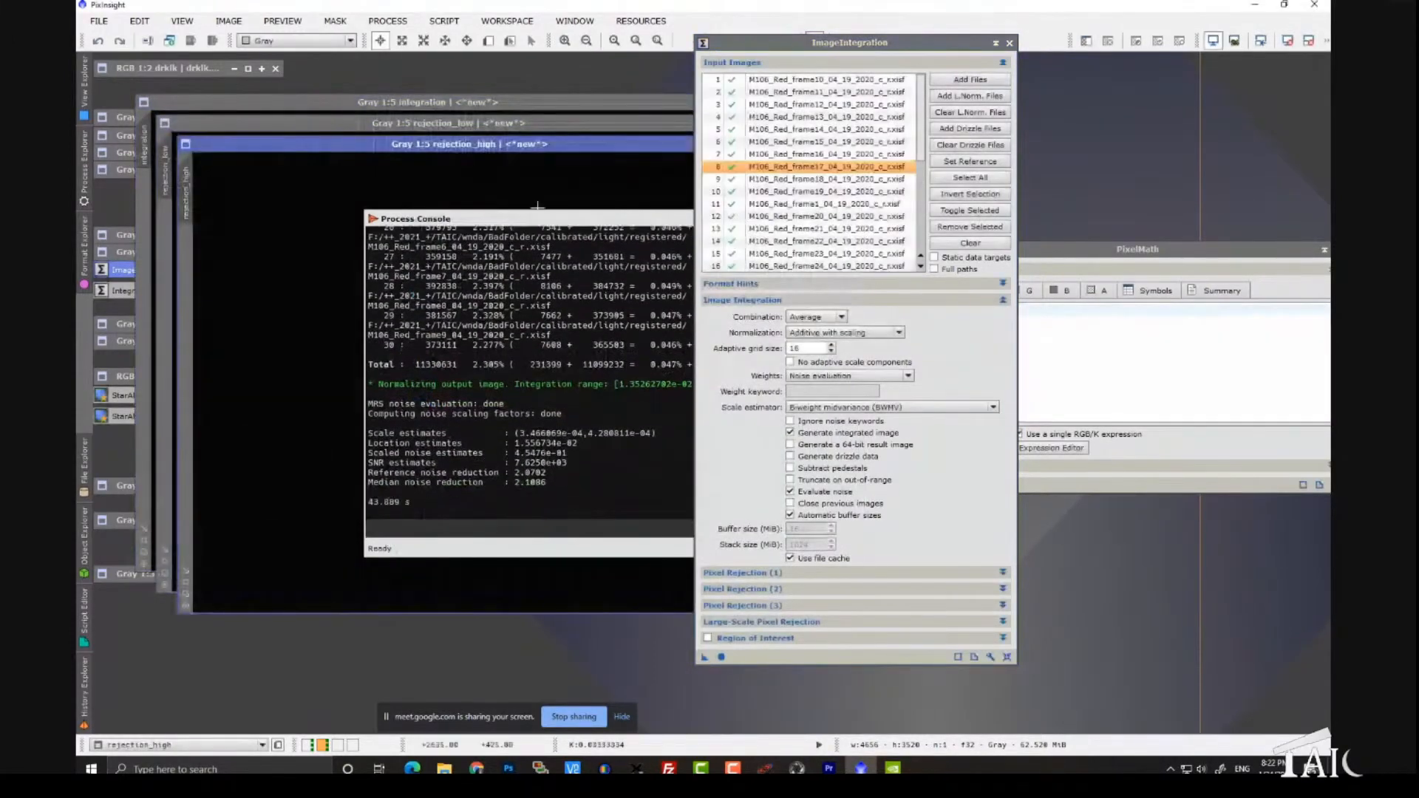
# - Move the rejection_high and rejection_low map windows out of the way
pyautogui.moveTo(587, 148); pyautogui.dragTo(498, 217)
pyautogui.click(624, 213)
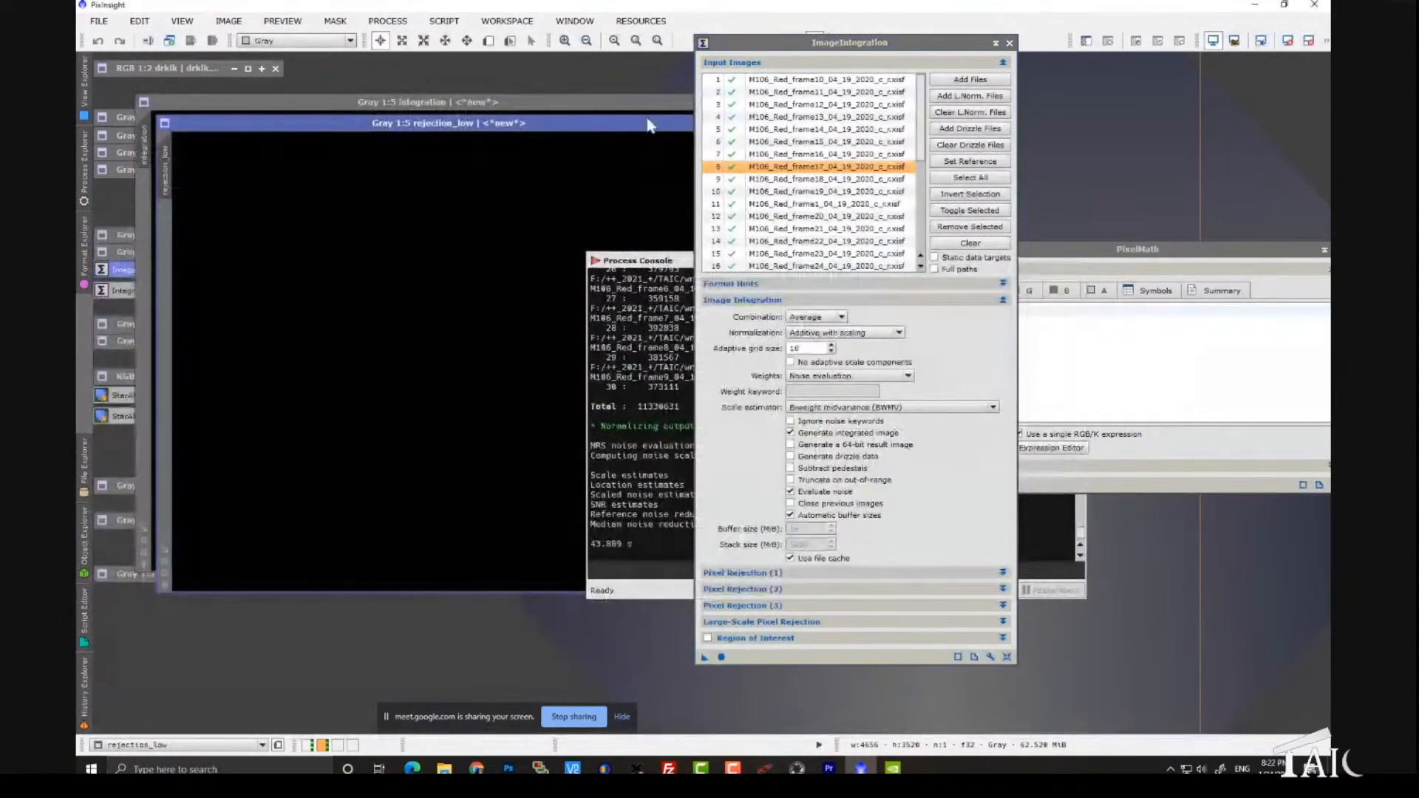
pyautogui.moveTo(648, 123); pyautogui.dragTo(336, 273)
pyautogui.click(461, 273)
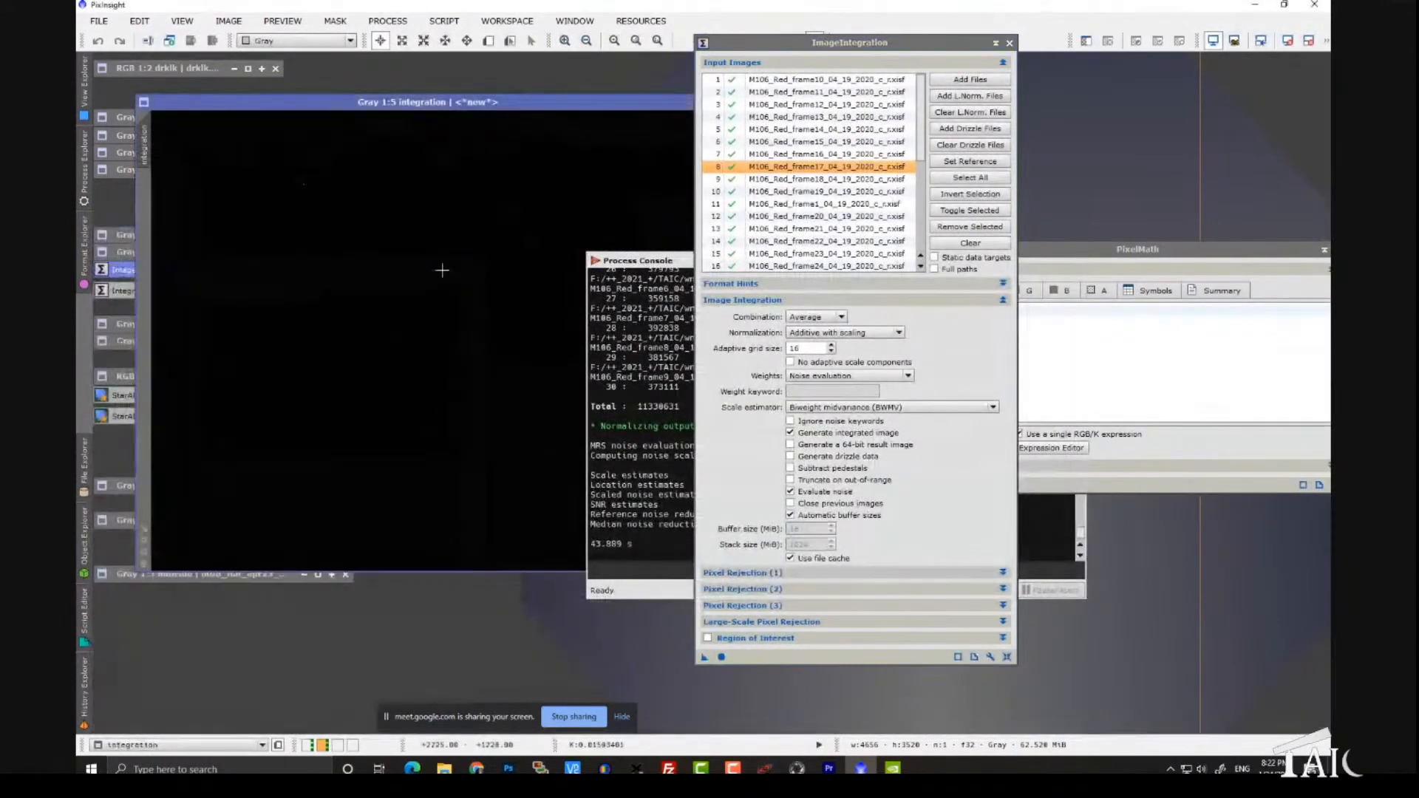
# - Auto-stretch the integration result, reposition its window, and close the ImageIntegration dialog
pyautogui.hotkey('ctrl', 'a')
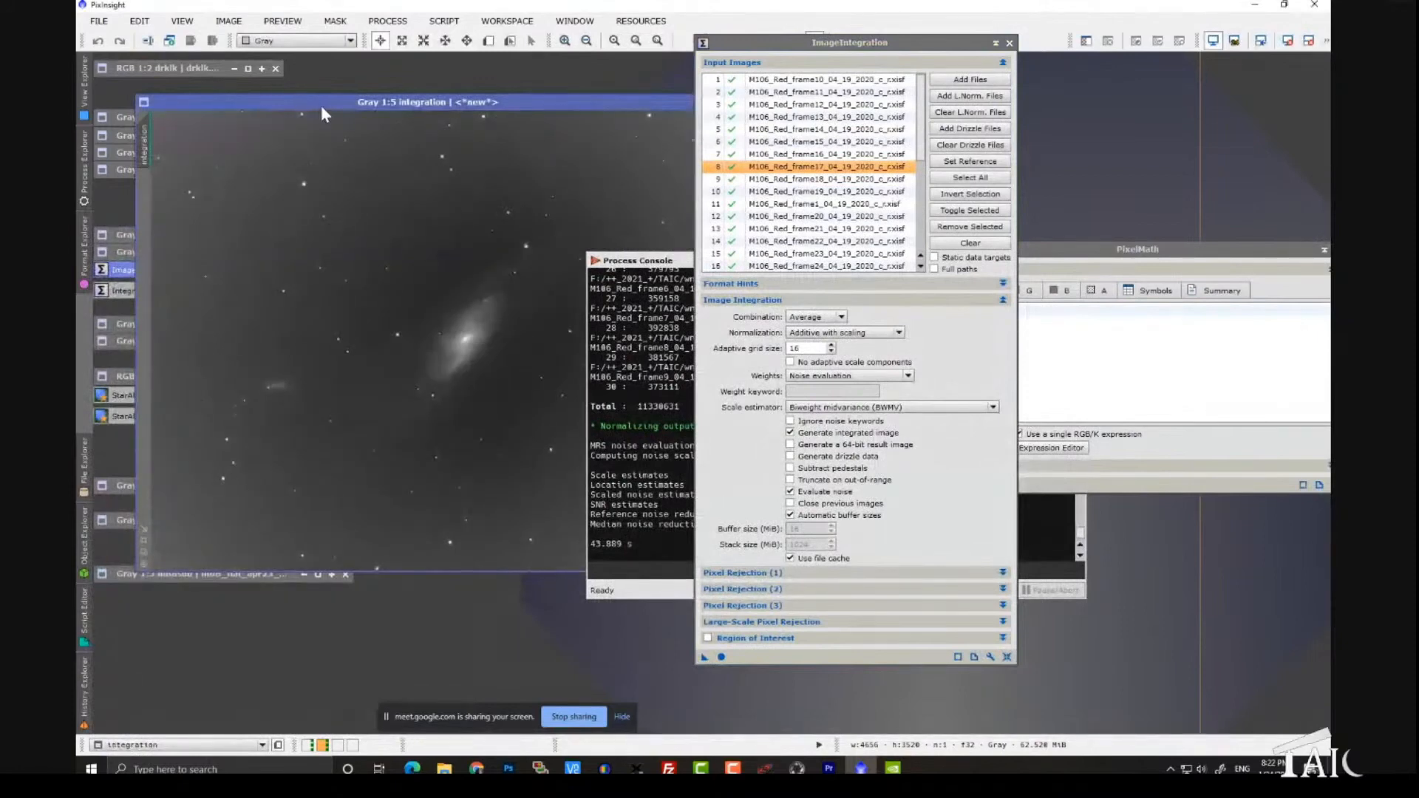
pyautogui.moveTo(320, 109); pyautogui.dragTo(548, 93)
pyautogui.click(1009, 43)
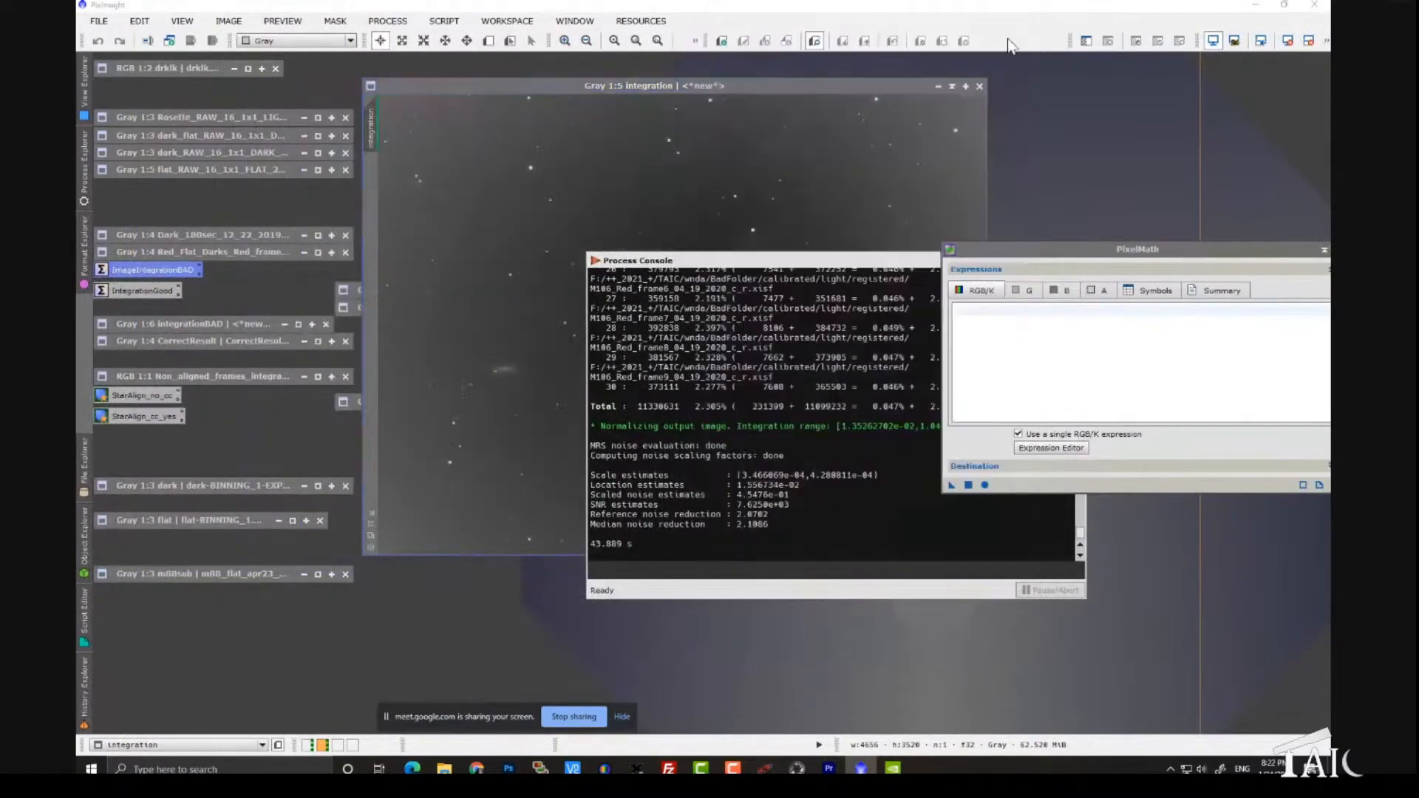
# - Open the Dark_180sec_12_22_2019_10 image and apply an automatic screen stretch
pyautogui.doubleClick(228, 236)
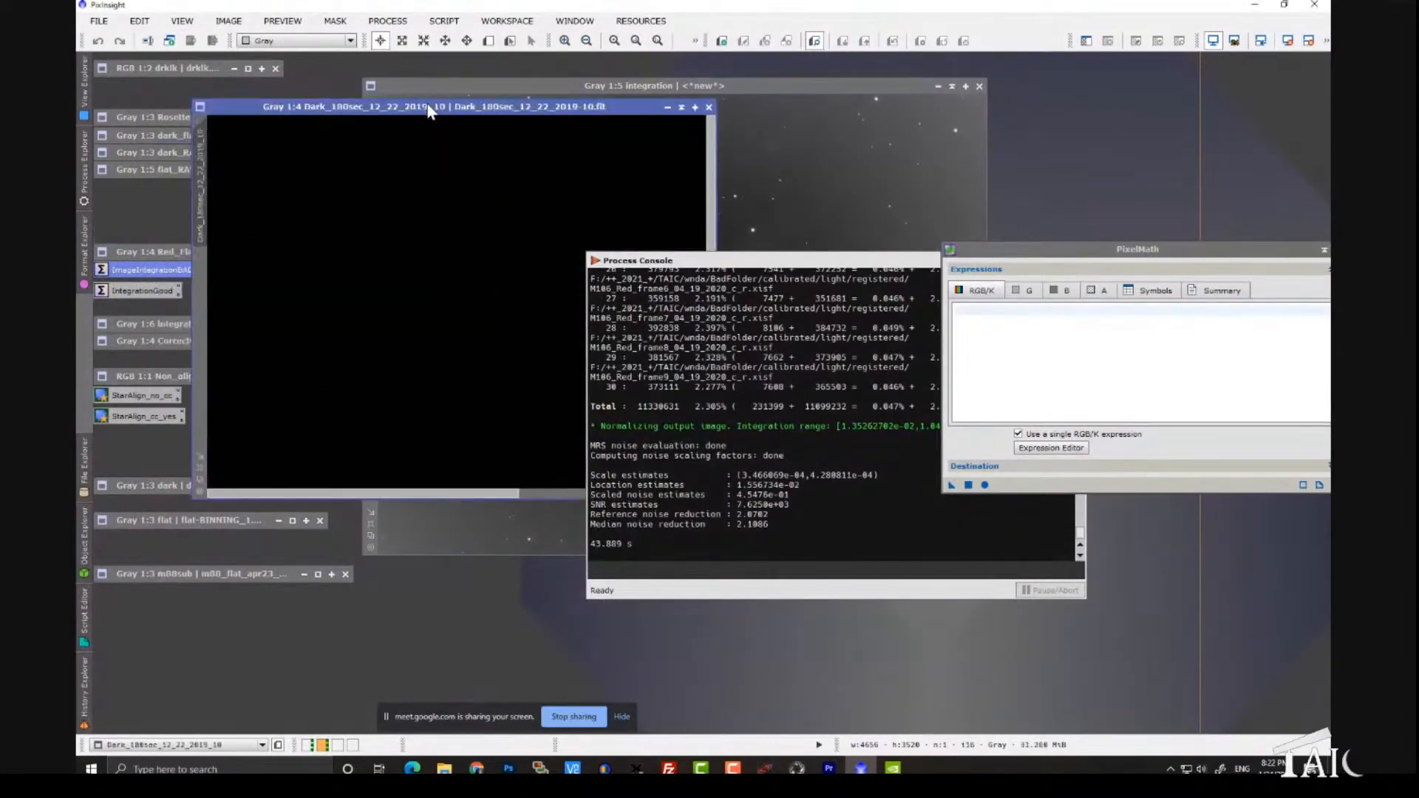
pyautogui.moveTo(428, 109); pyautogui.dragTo(579, 119)
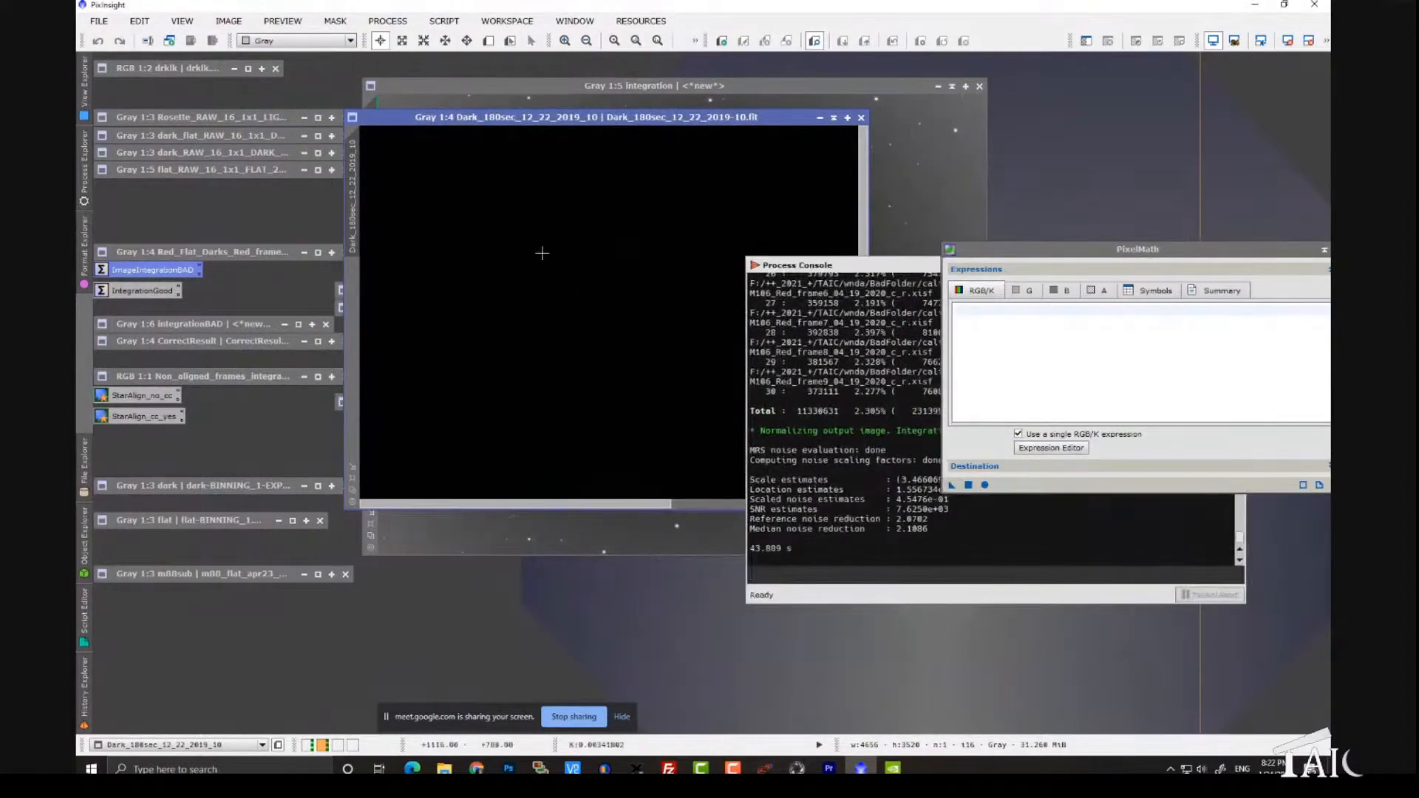
pyautogui.hotkey('ctrl', 'a')
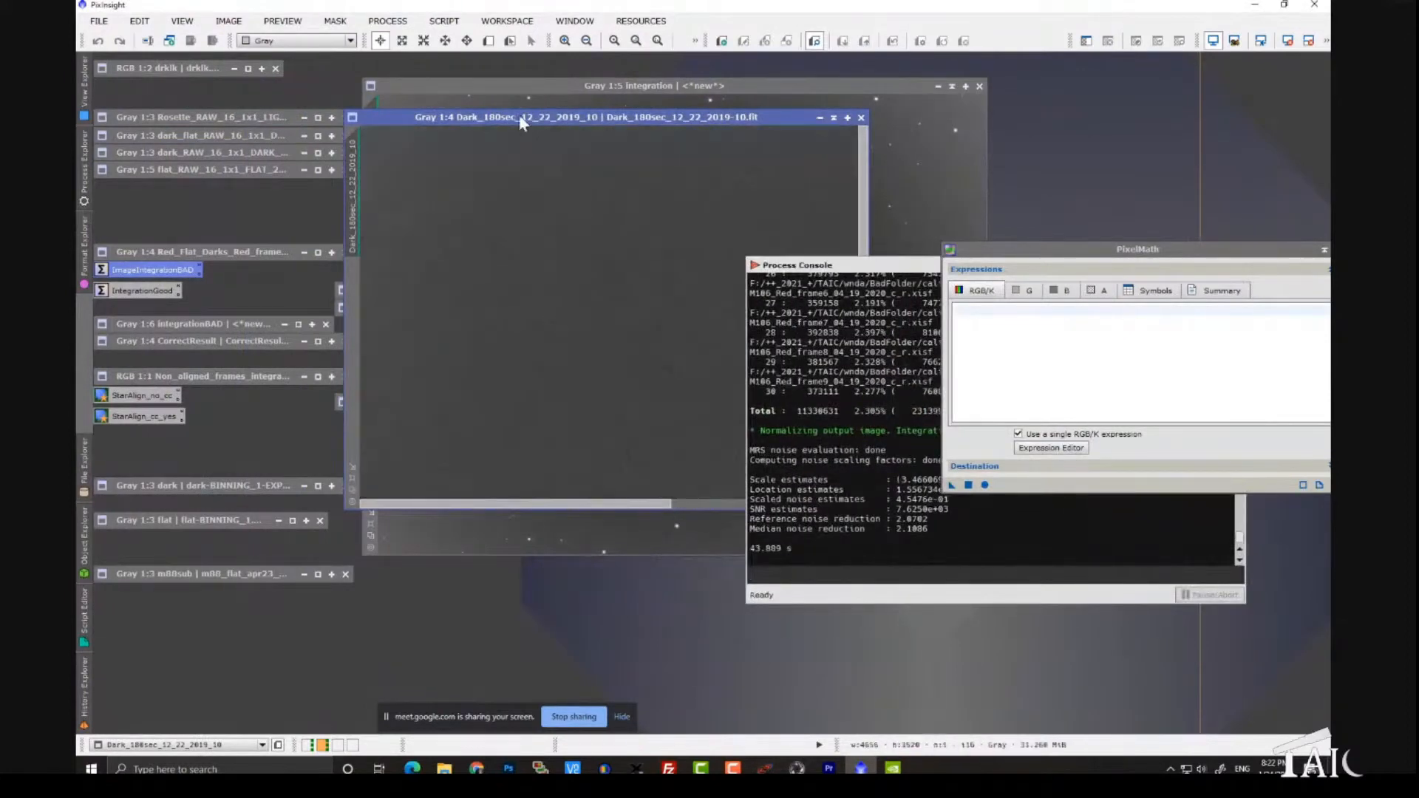
pyautogui.moveTo(520, 118); pyautogui.dragTo(480, 102)
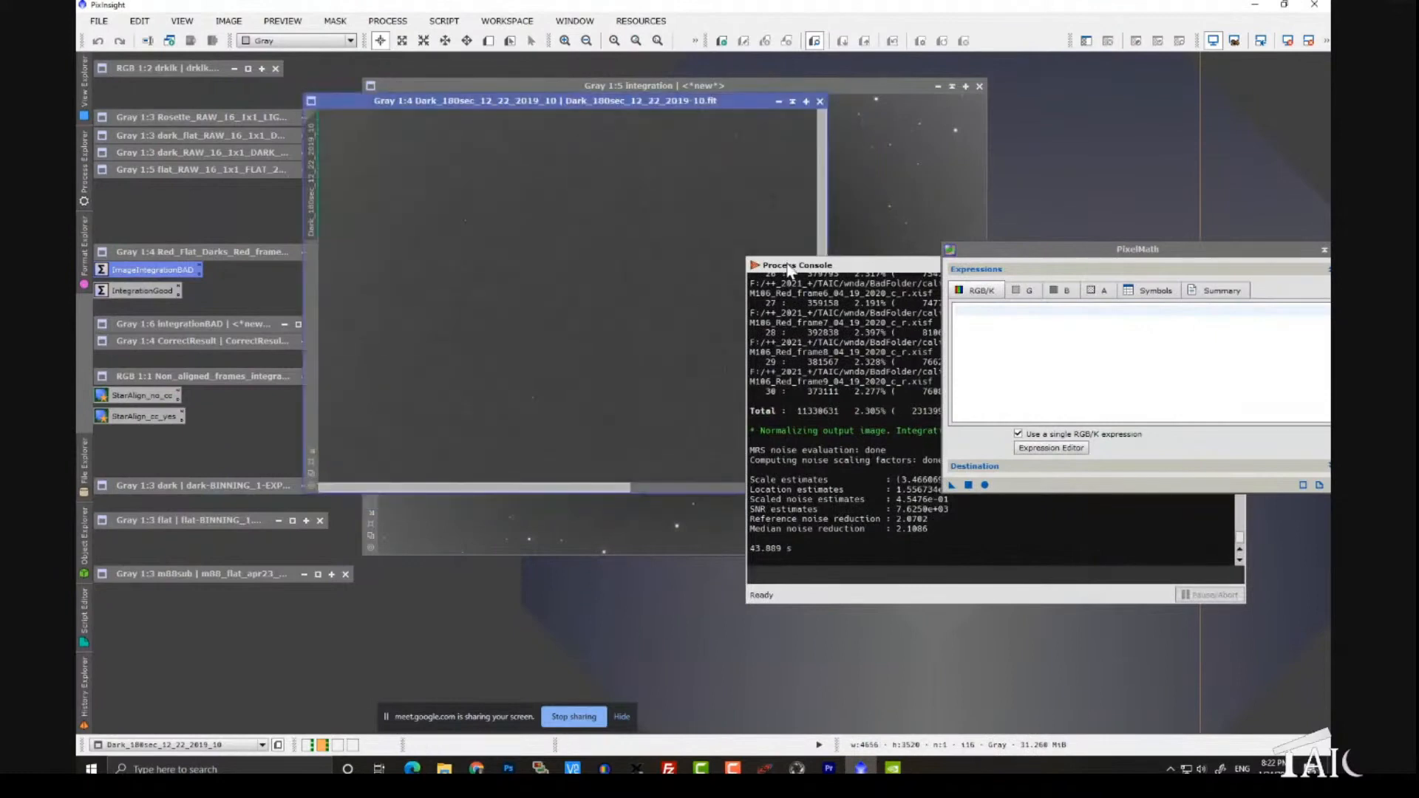
# - Move the Process Console aside, then open the Red_Flat_Darks_Red_frame11 image and auto-stretch it
pyautogui.click(794, 266)
pyautogui.moveTo(794, 266); pyautogui.dragTo(946, 385)
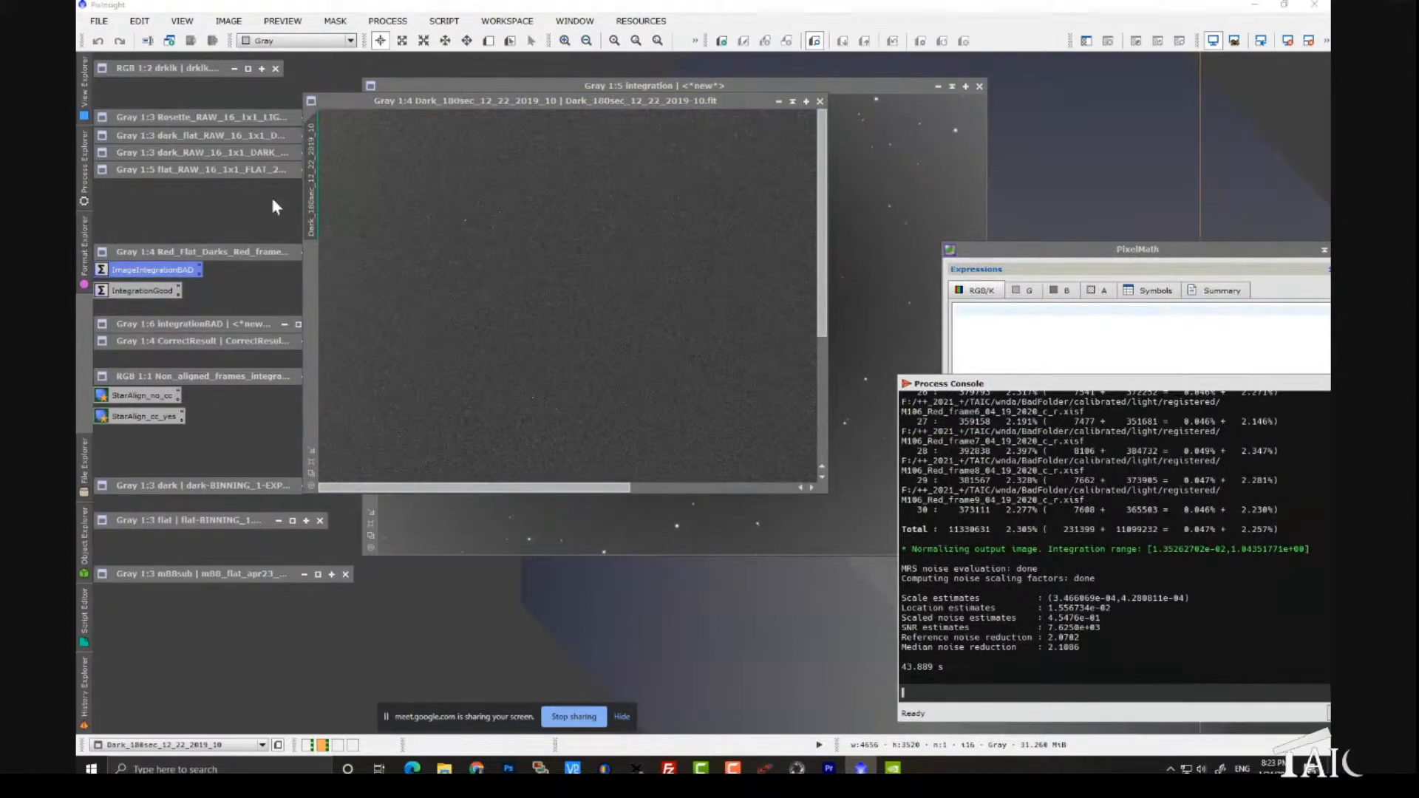
pyautogui.doubleClick(227, 252)
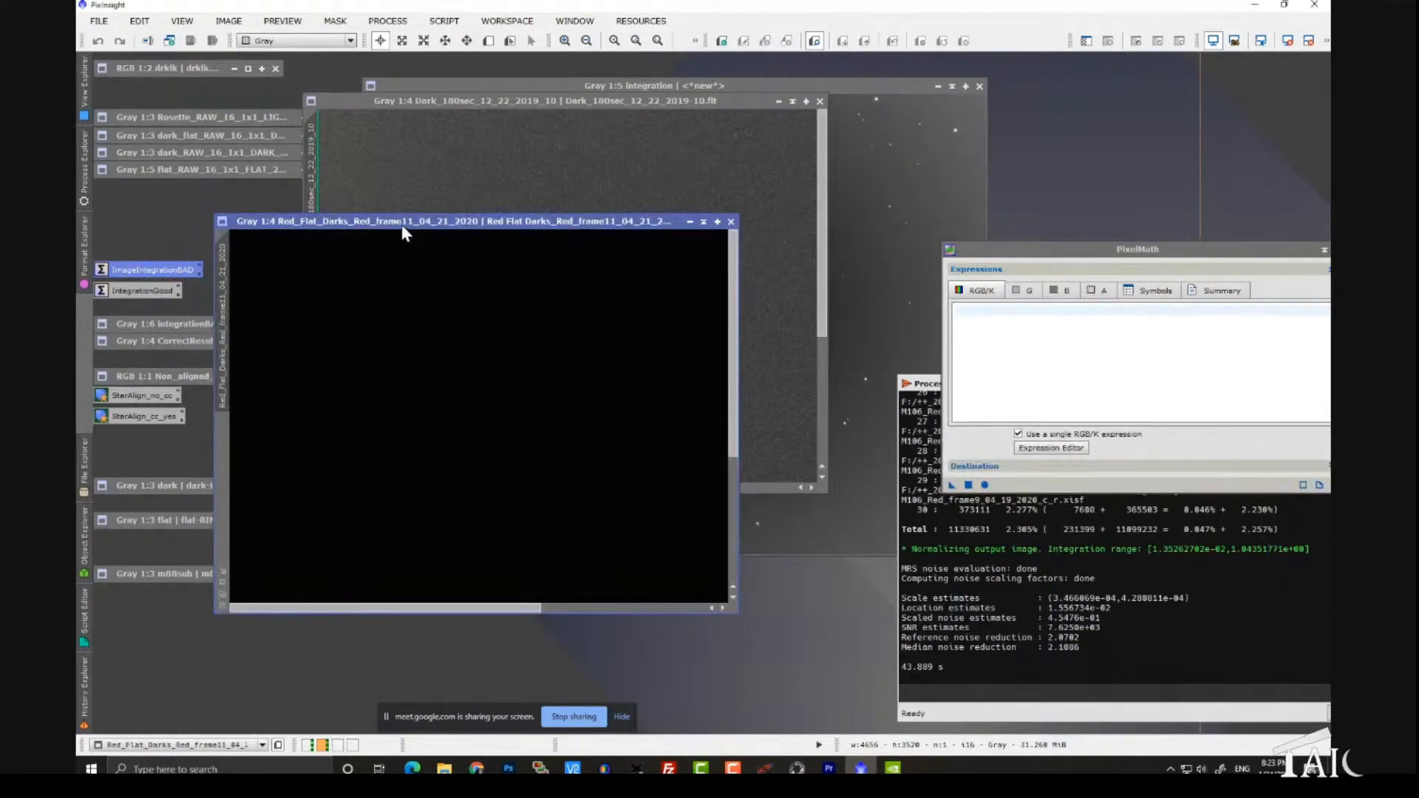
pyautogui.moveTo(404, 234); pyautogui.dragTo(437, 246)
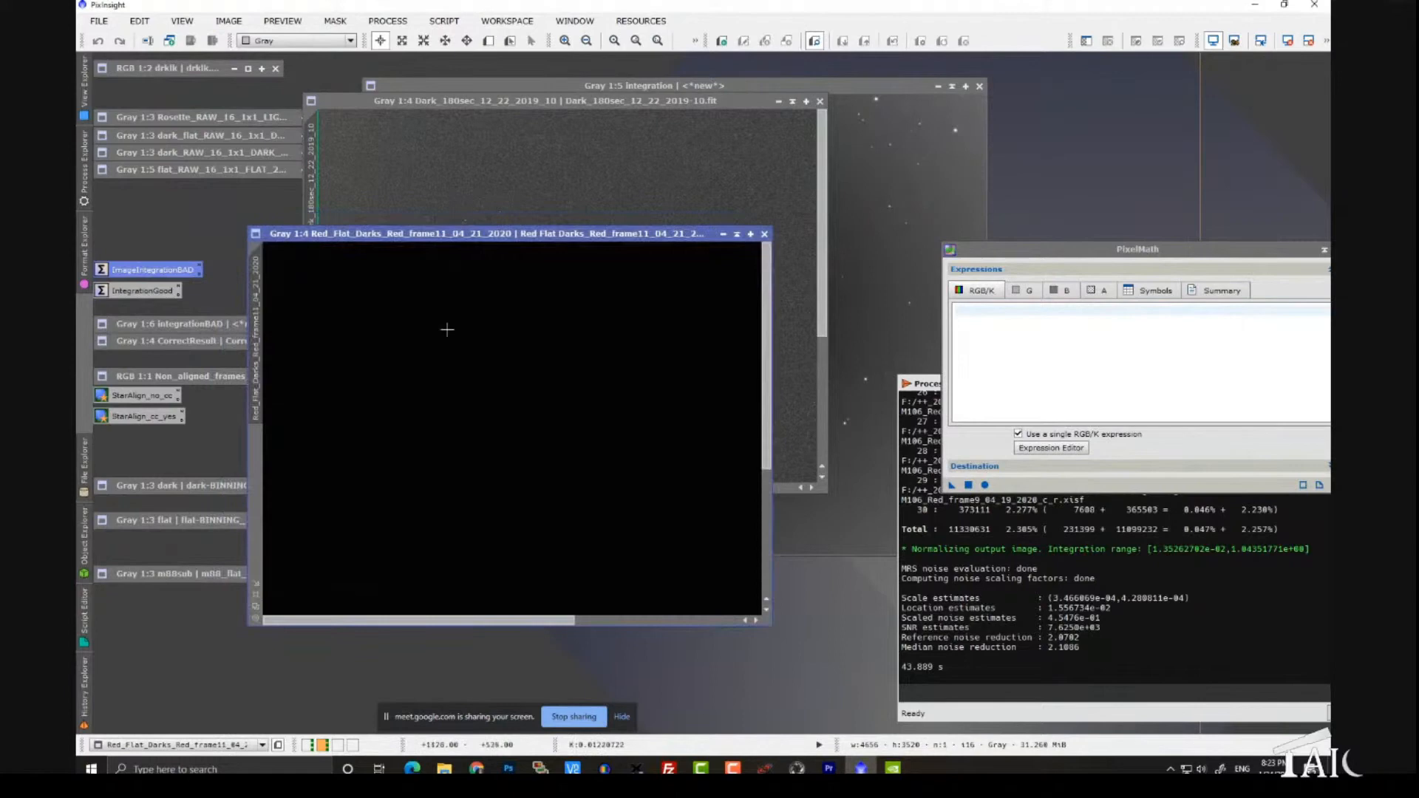
pyautogui.hotkey('ctrl', 'a')
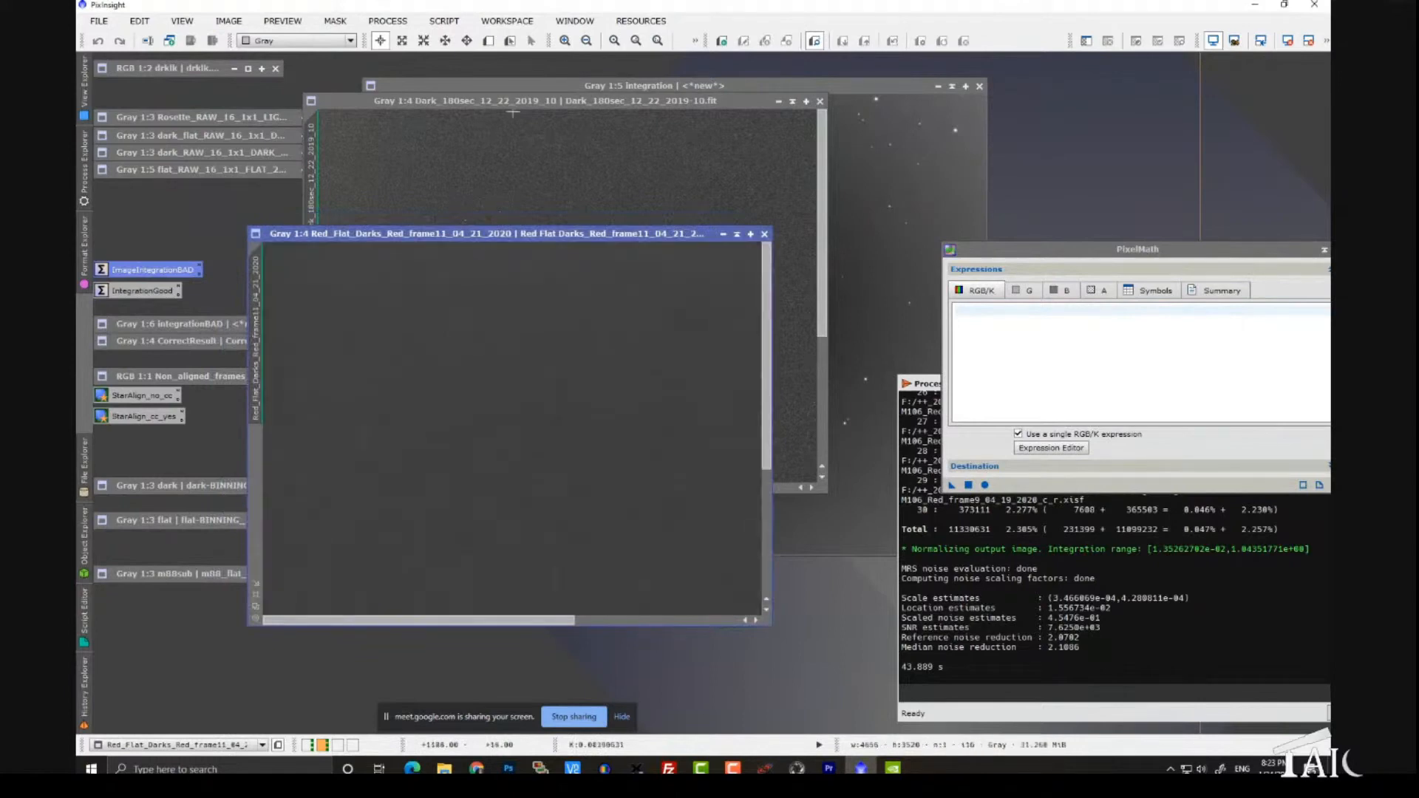
# - Bring the flat dark forward and read its pixel values with the readout probe
pyautogui.moveTo(501, 102); pyautogui.dragTo(671, 100)
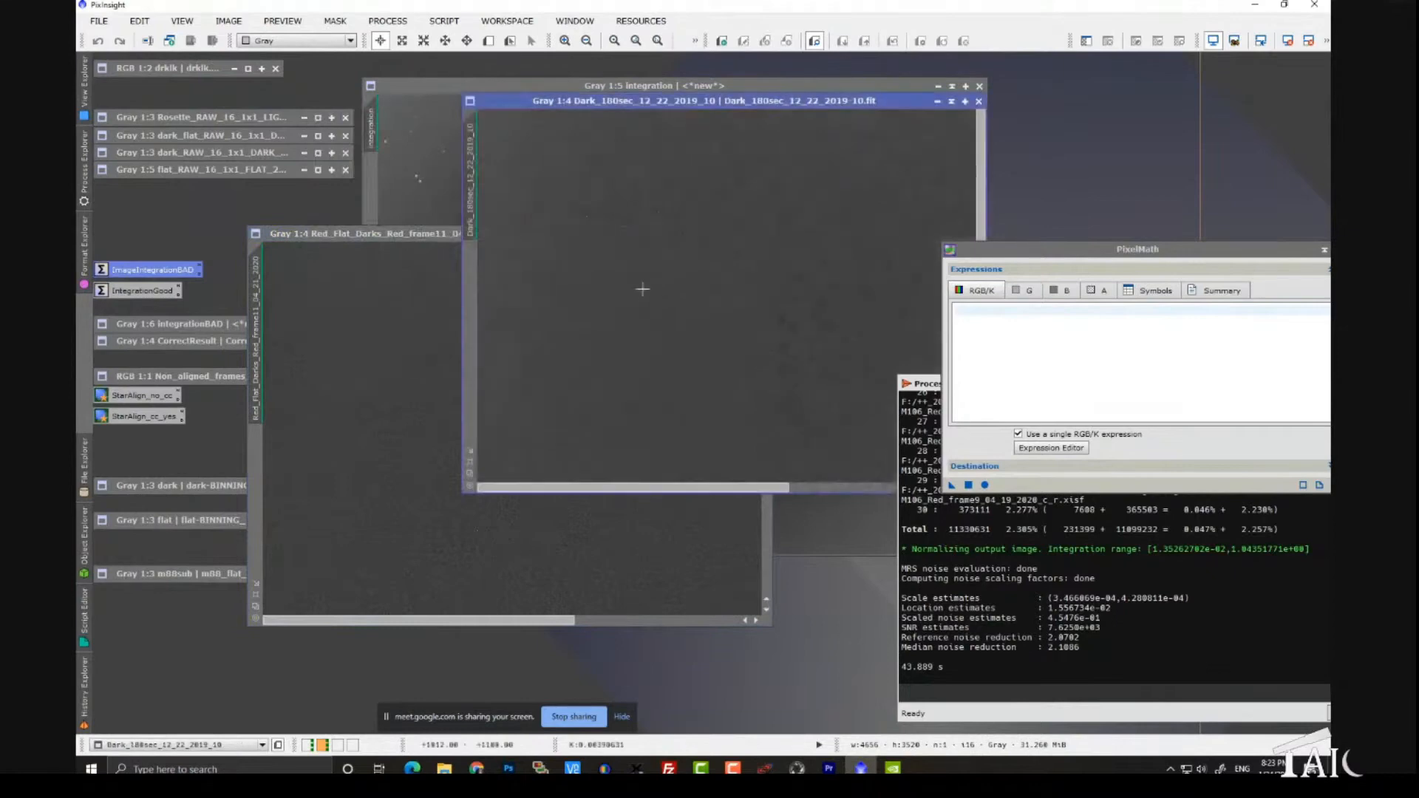
pyautogui.click(379, 373)
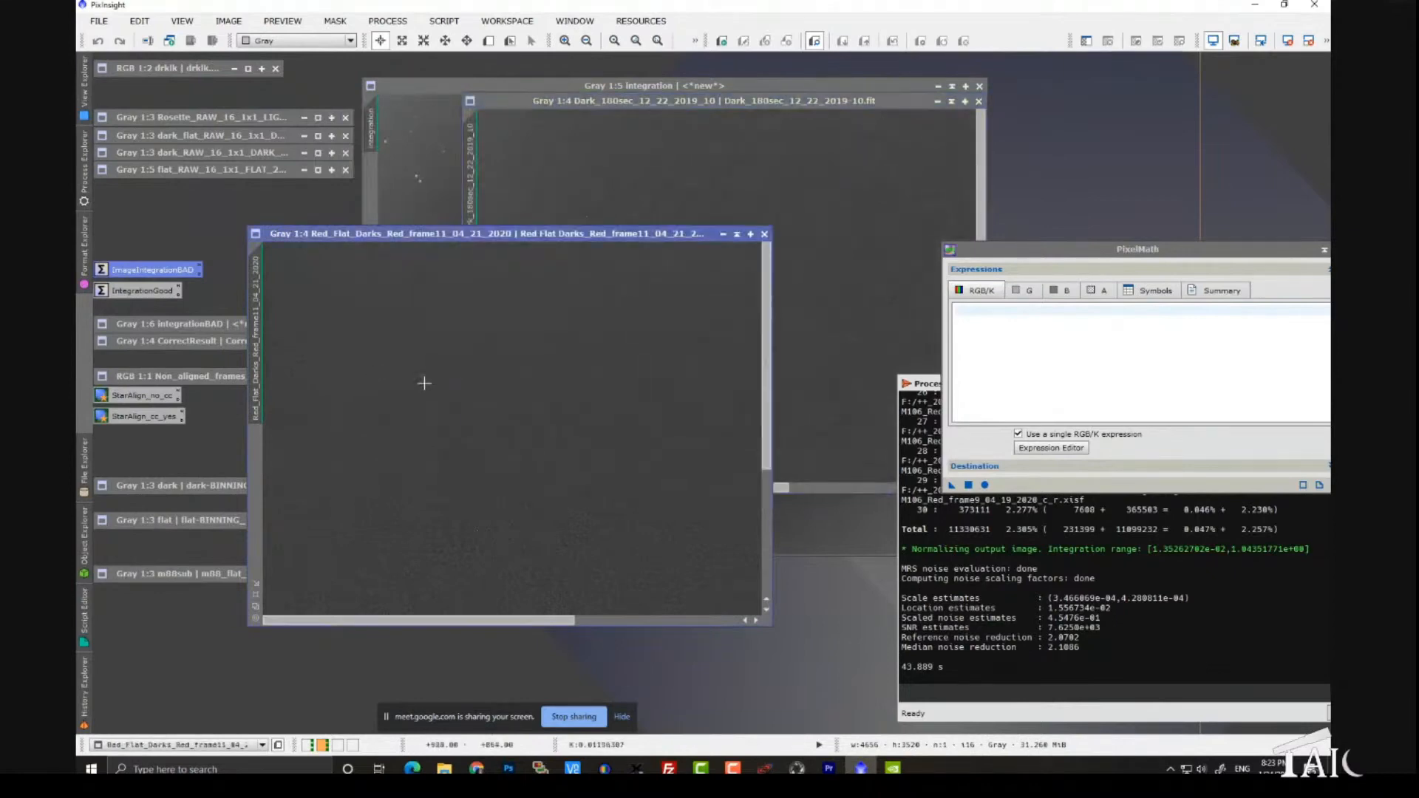
pyautogui.click(444, 402)
pyautogui.moveTo(445, 402); pyautogui.dragTo(431, 358)
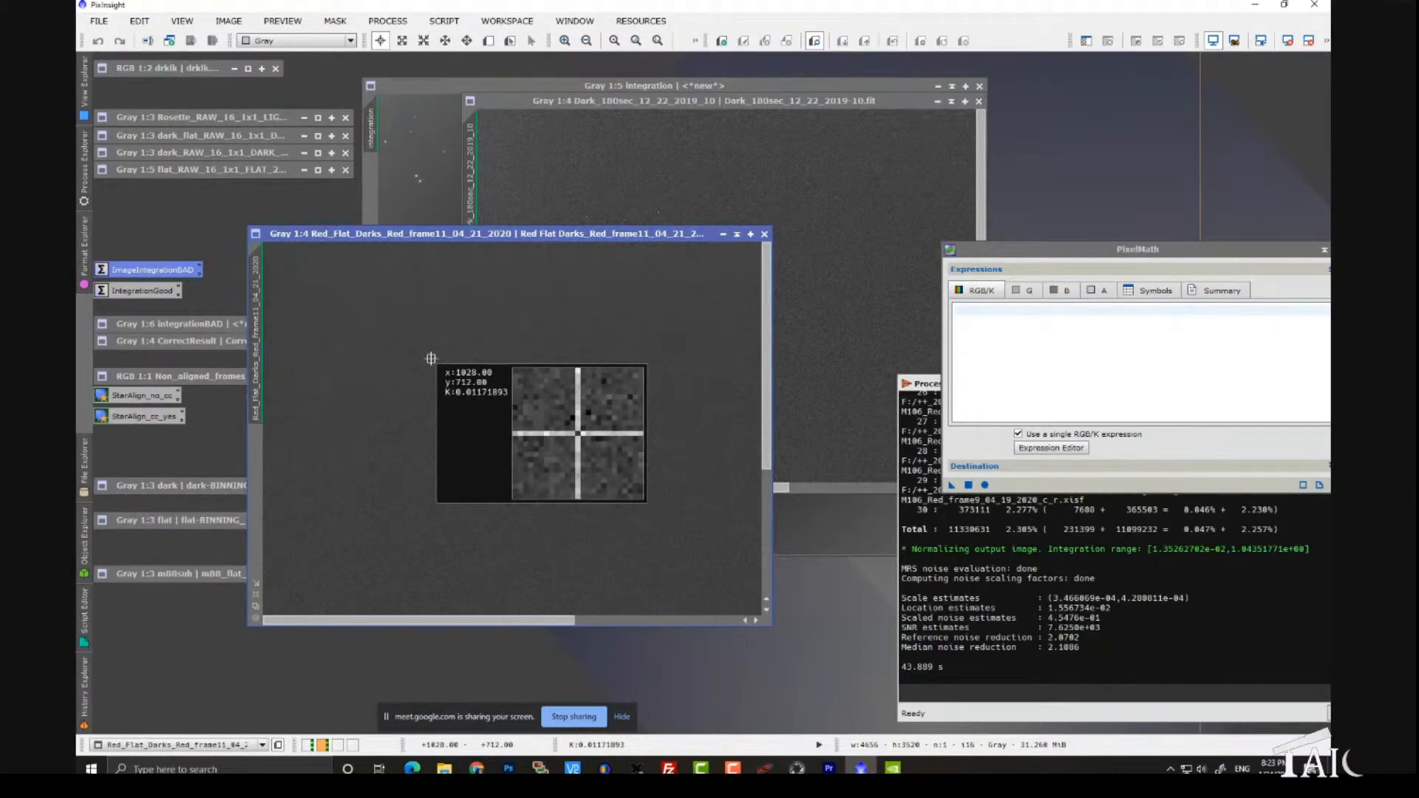
pyautogui.moveTo(431, 359); pyautogui.dragTo(431, 359)
# - Read pixel values in the 180 s dark frame and compare it with the flat dark
pyautogui.moveTo(634, 103); pyautogui.dragTo(619, 101)
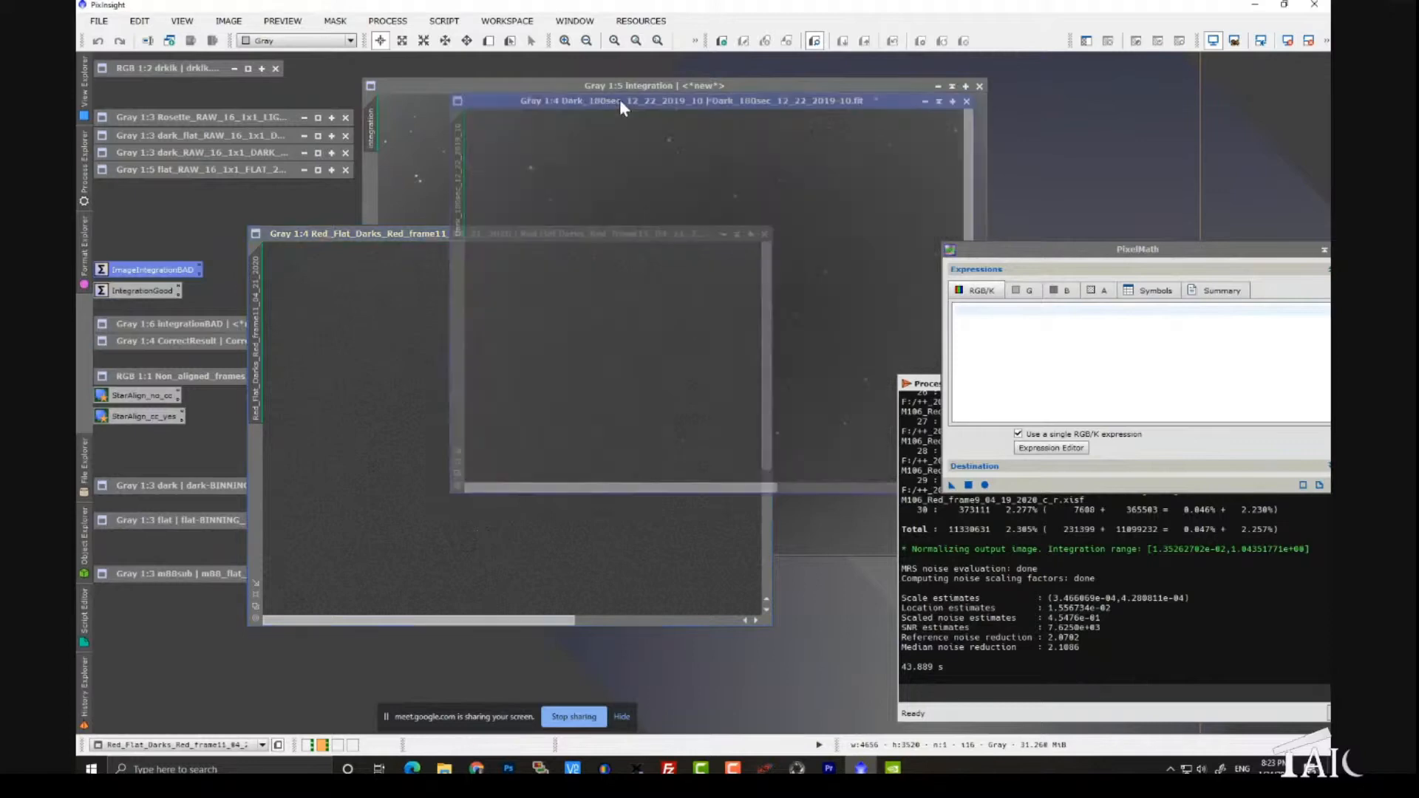
pyautogui.moveTo(600, 172); pyautogui.dragTo(600, 171)
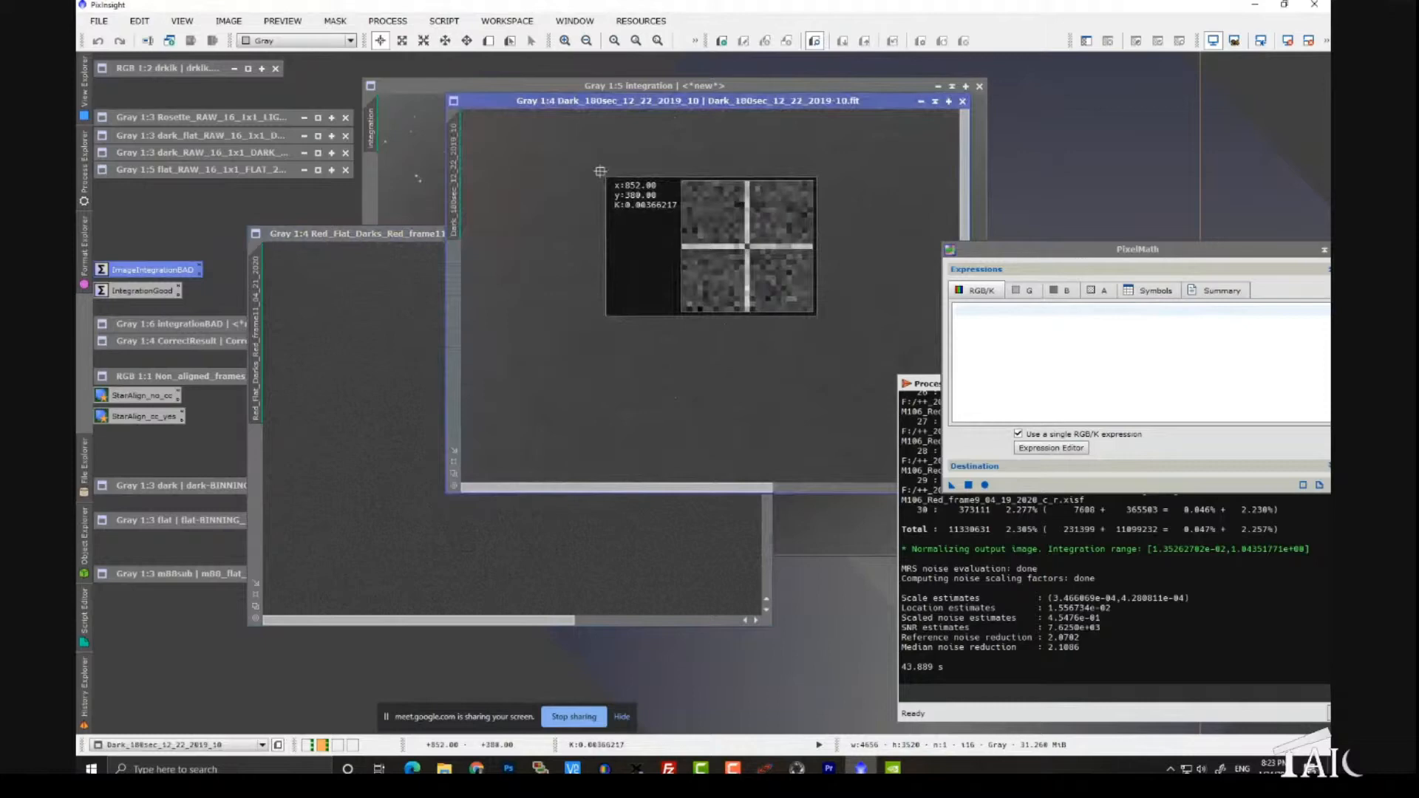
pyautogui.moveTo(600, 172); pyautogui.dragTo(600, 172)
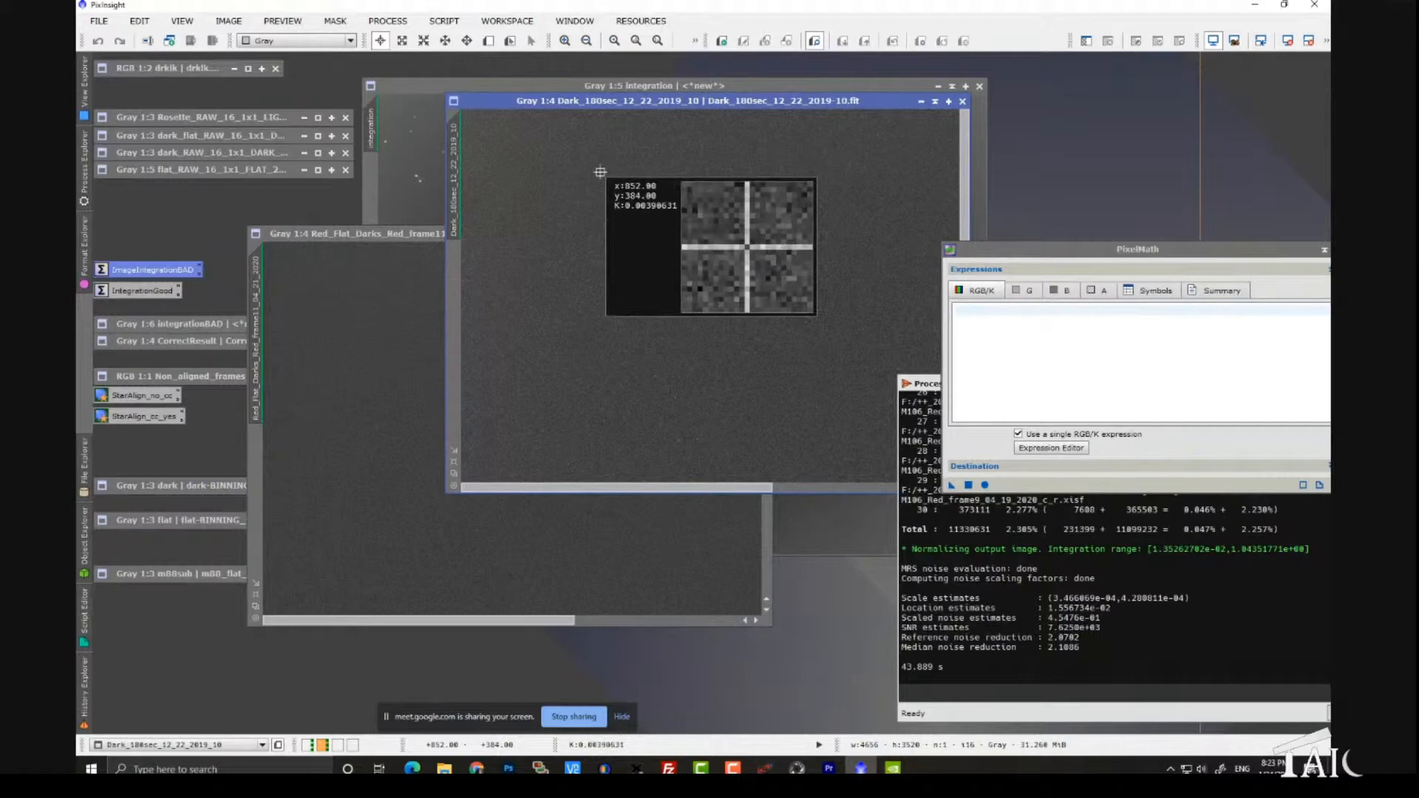
pyautogui.moveTo(600, 173); pyautogui.dragTo(600, 172)
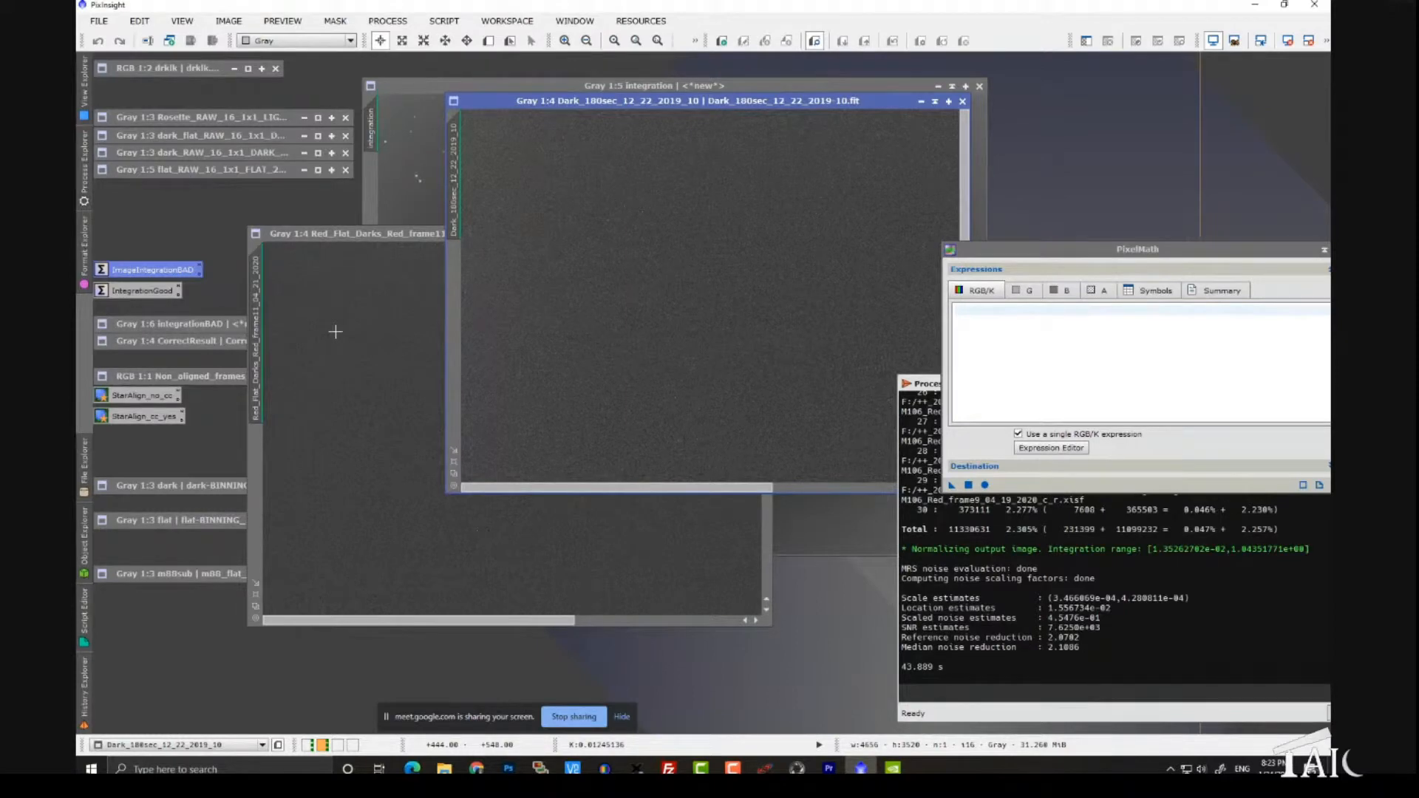
pyautogui.click(592, 296)
pyautogui.click(526, 324)
pyautogui.click(362, 355)
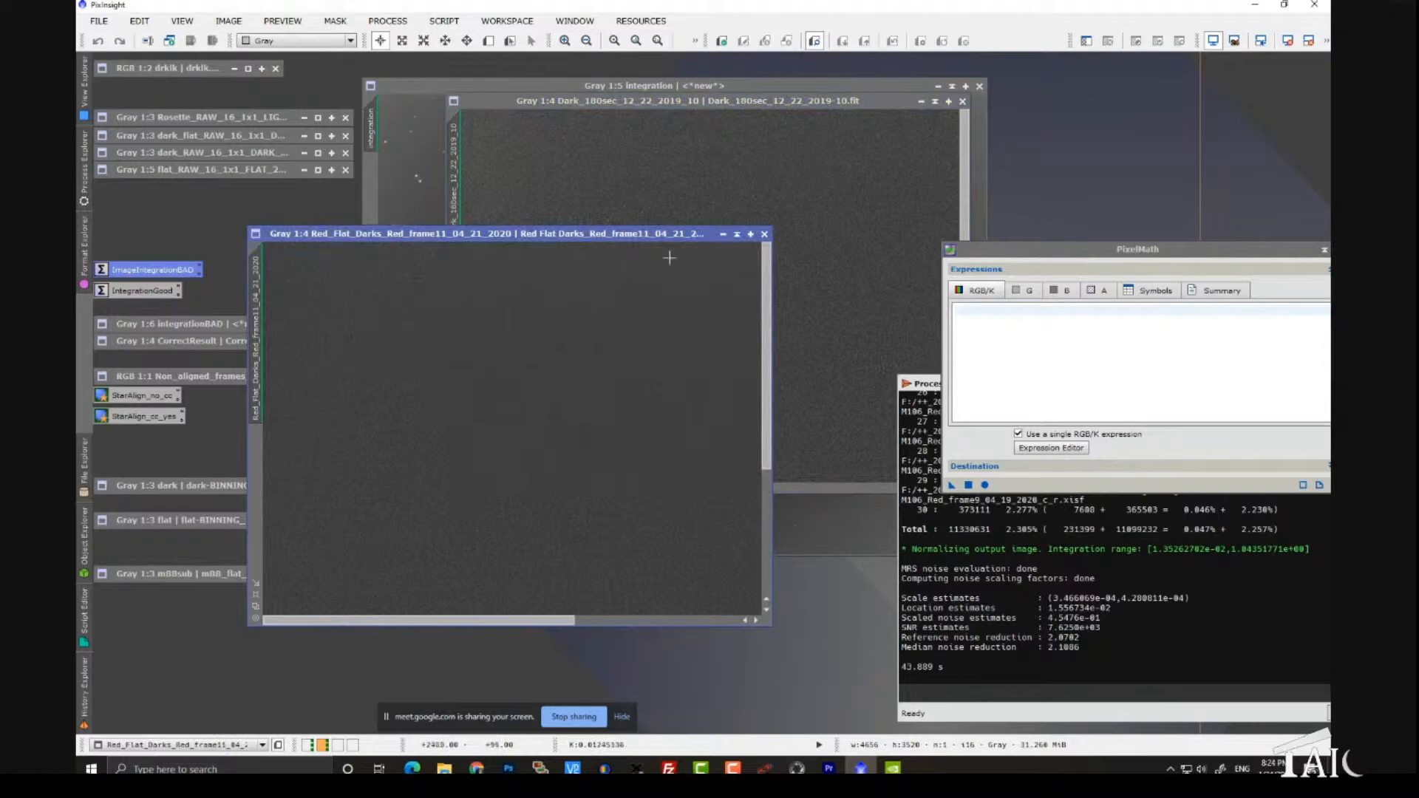
# - Close the 180 s dark frame, the red flat dark and the Integration image windows
pyautogui.click(670, 198)
pyautogui.moveTo(682, 109); pyautogui.dragTo(548, 119)
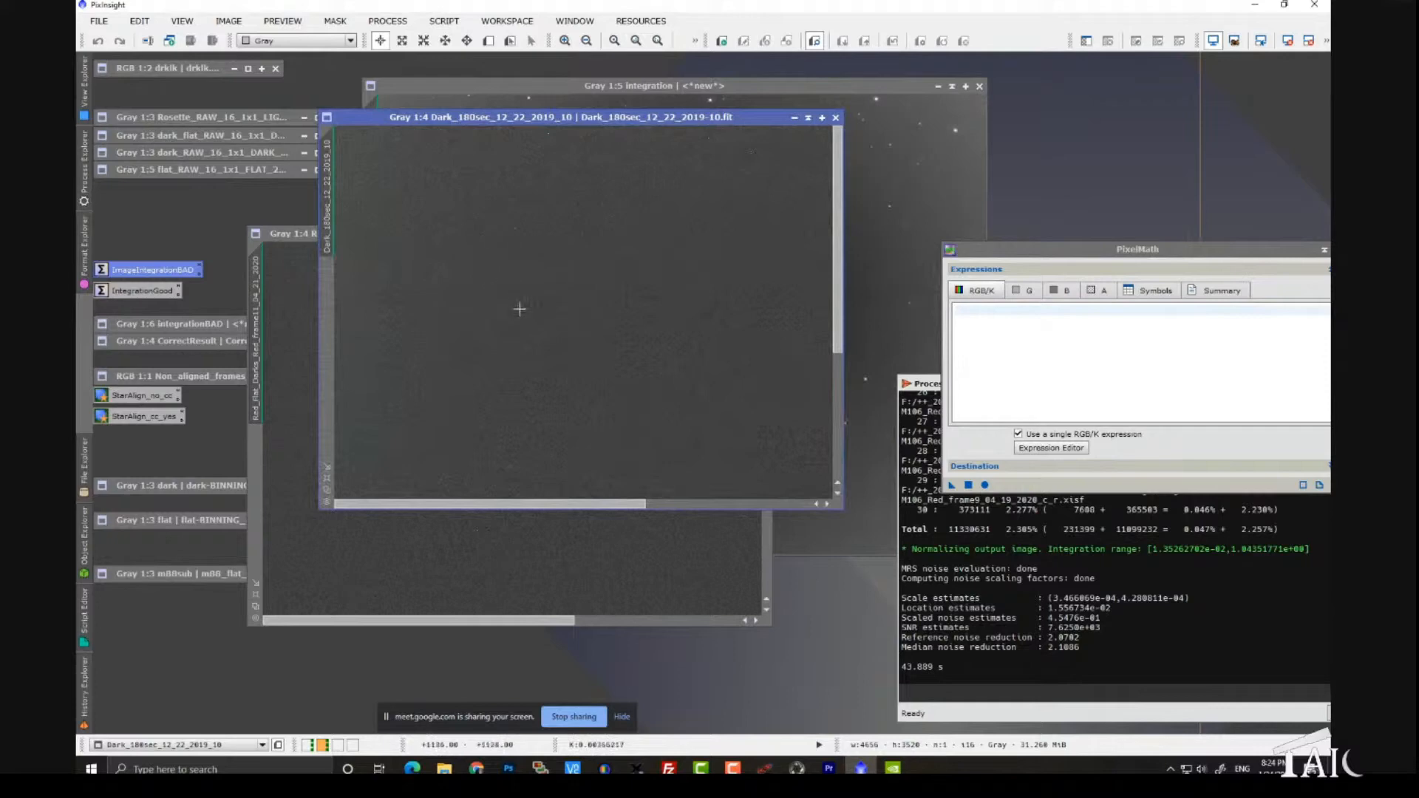
pyautogui.click(836, 117)
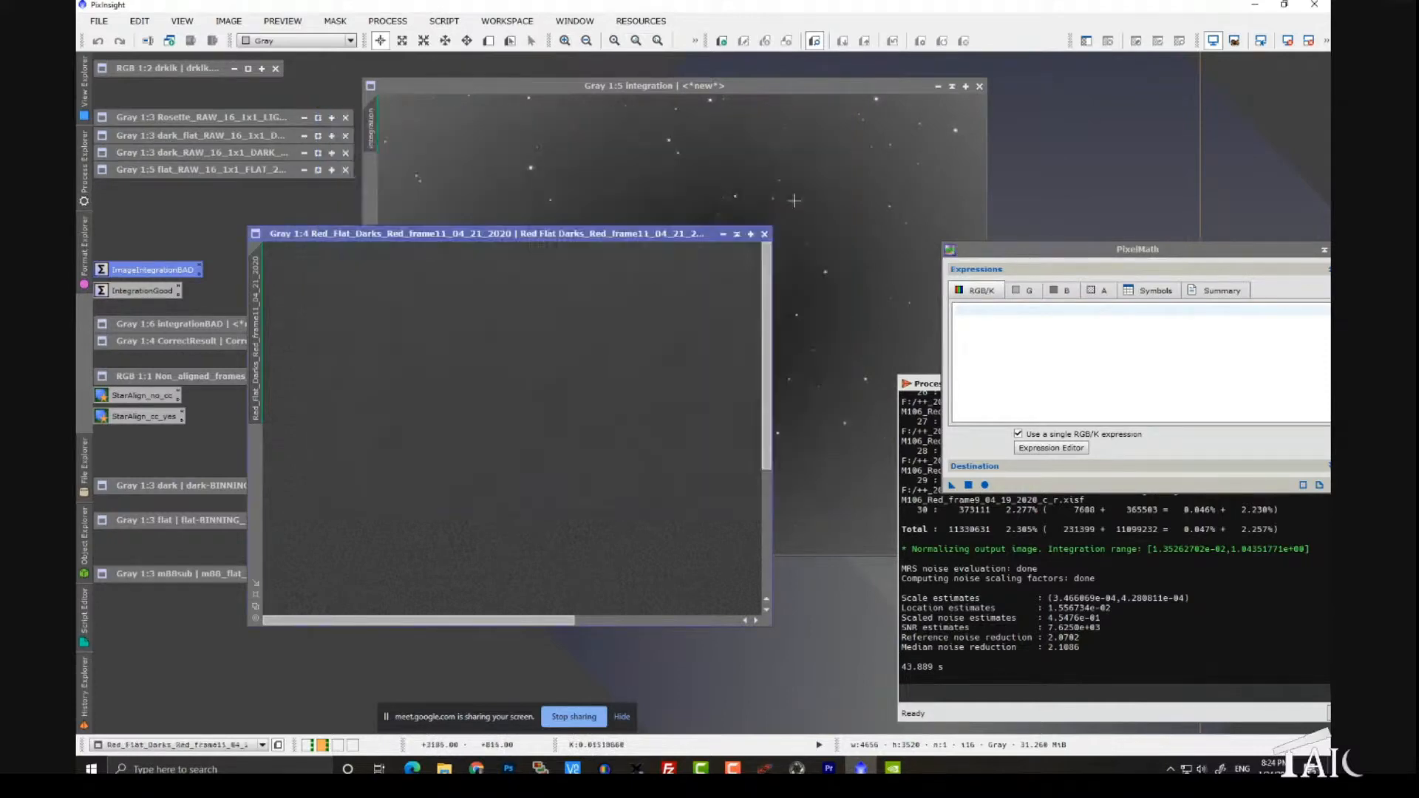
pyautogui.click(764, 234)
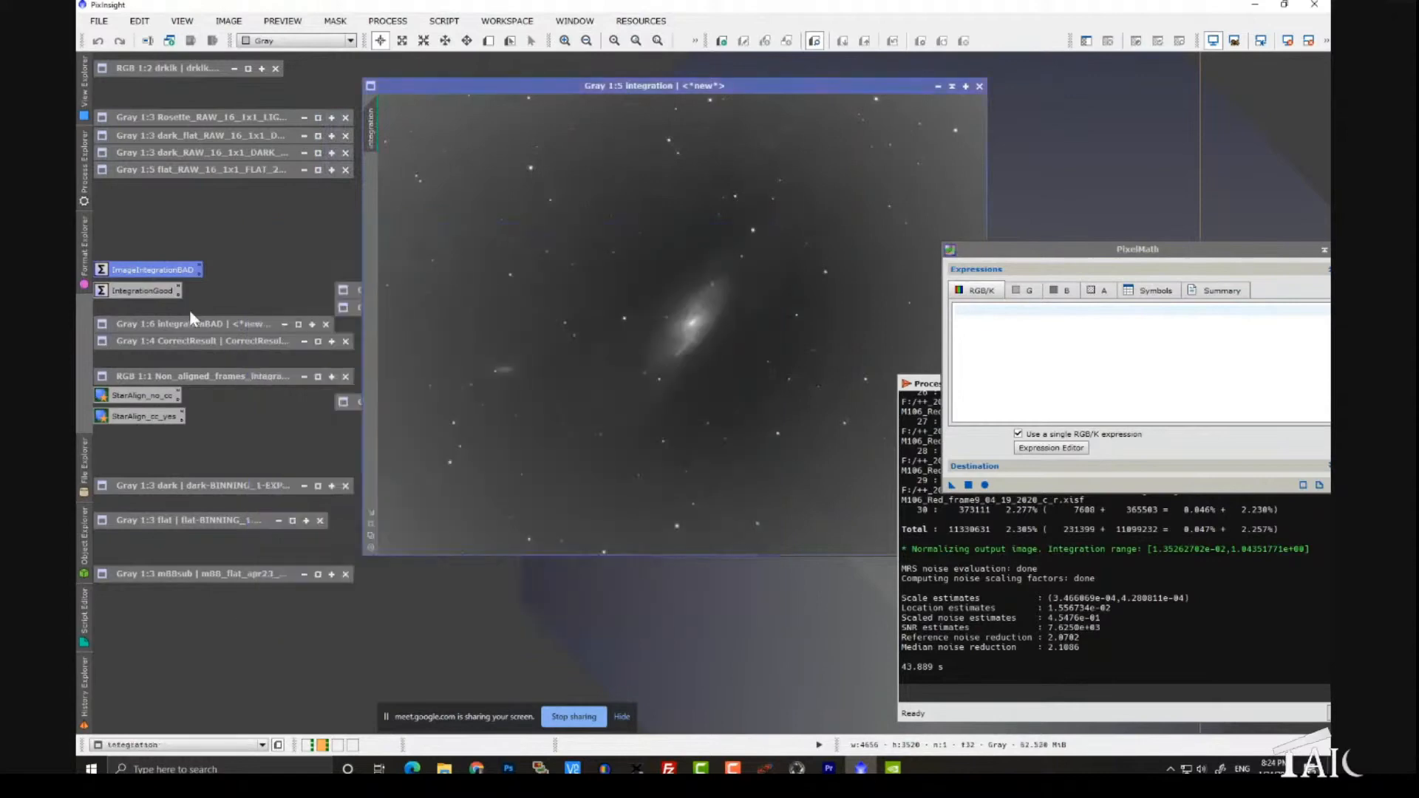
pyautogui.click(977, 86)
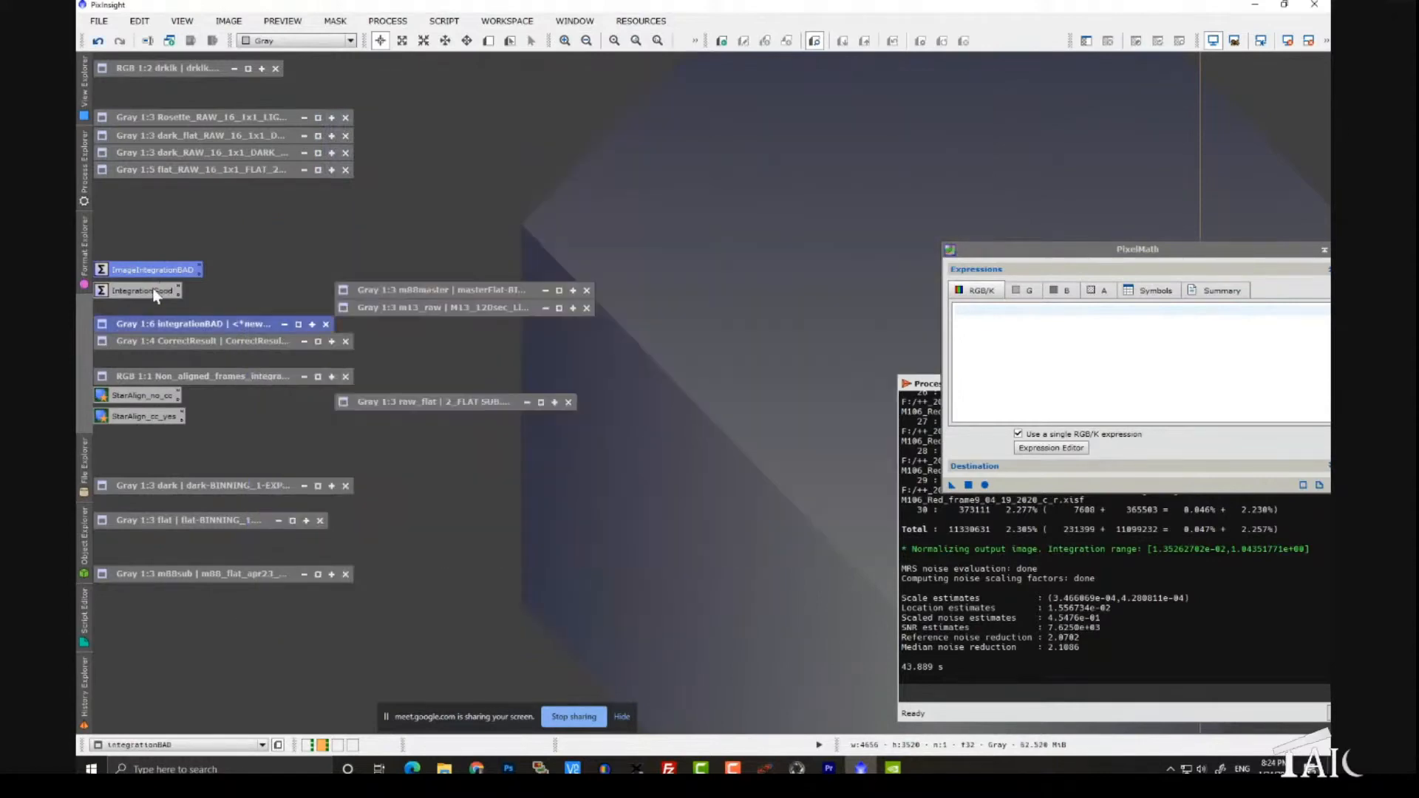
# - Open the CorrectResult image from its icon for comparison
pyautogui.doubleClick(171, 340)
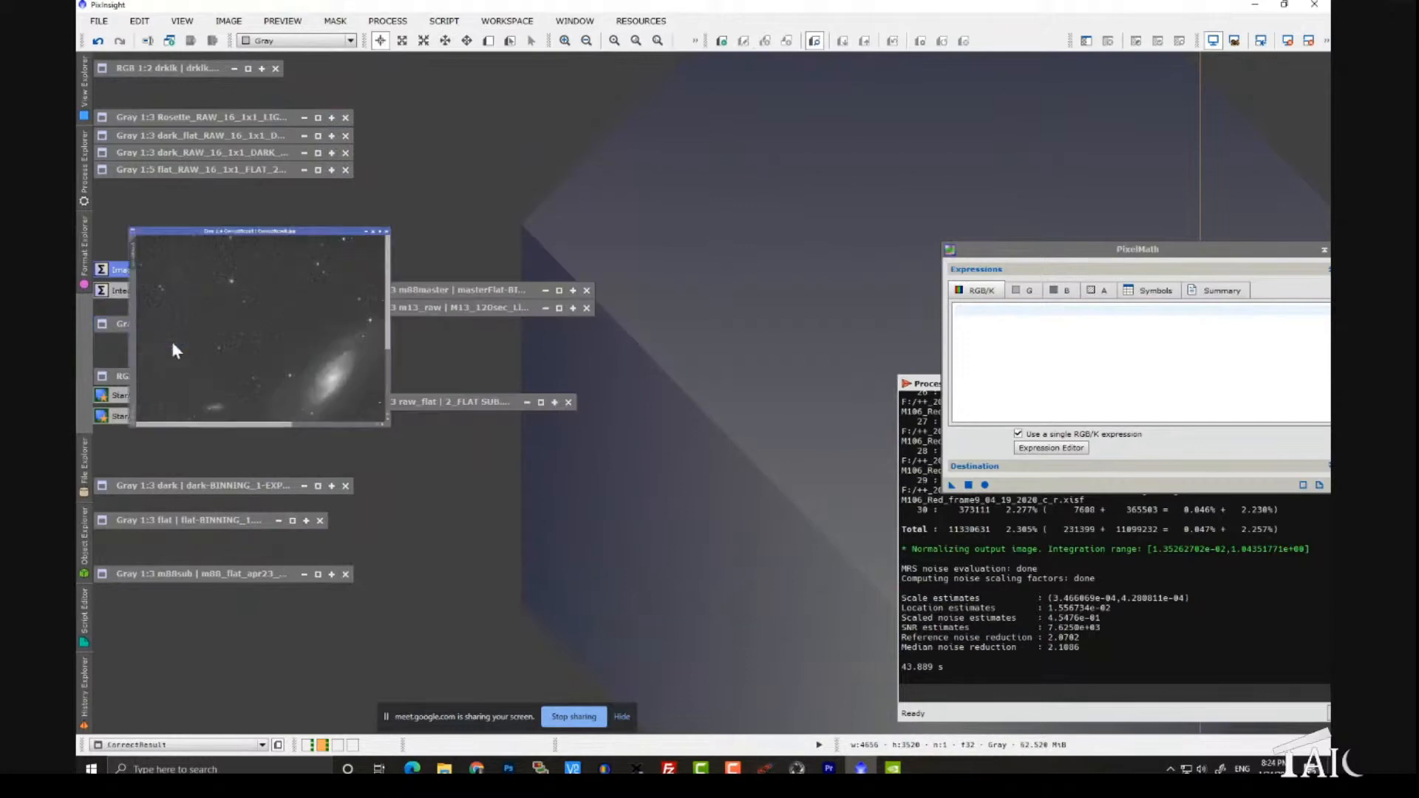
pyautogui.scroll(-2, 431, 329)
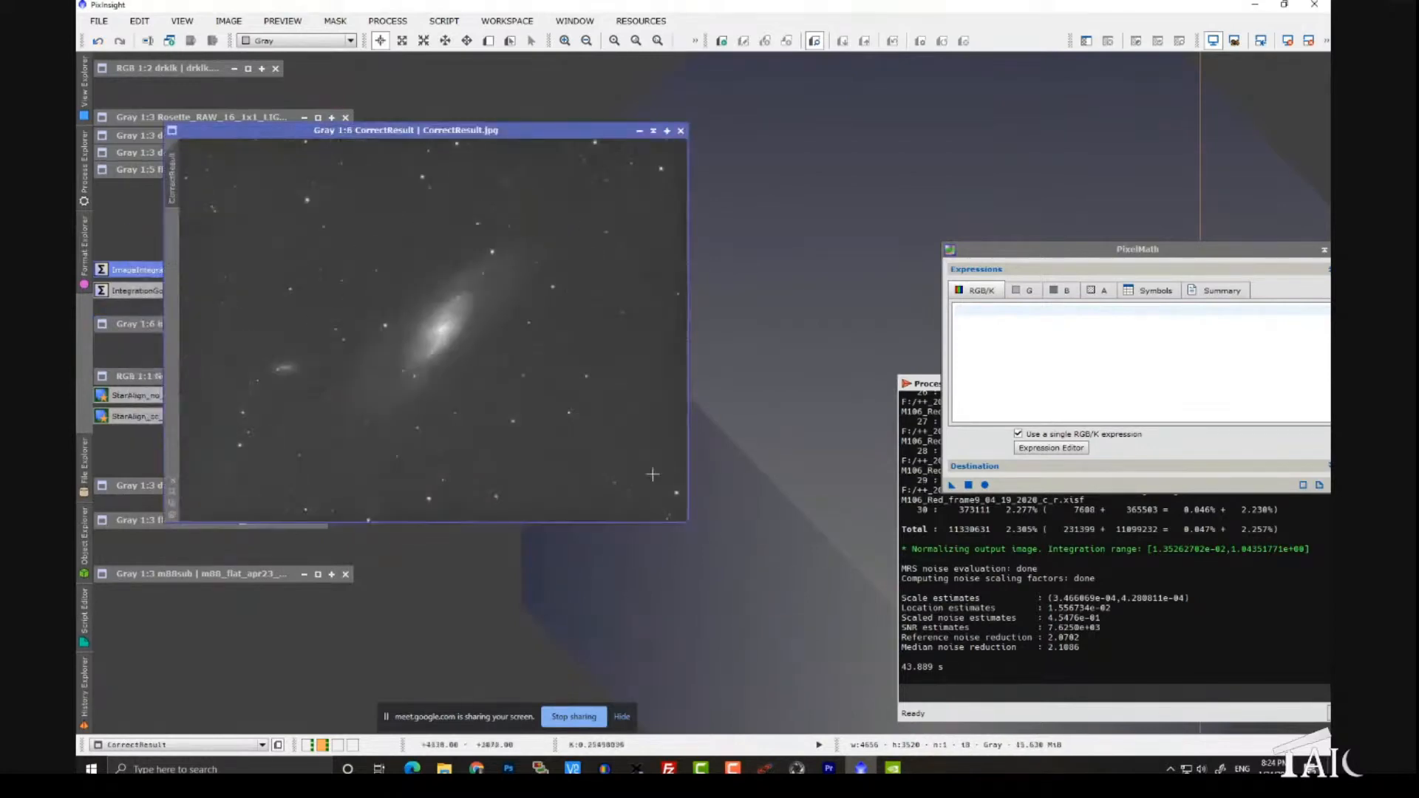